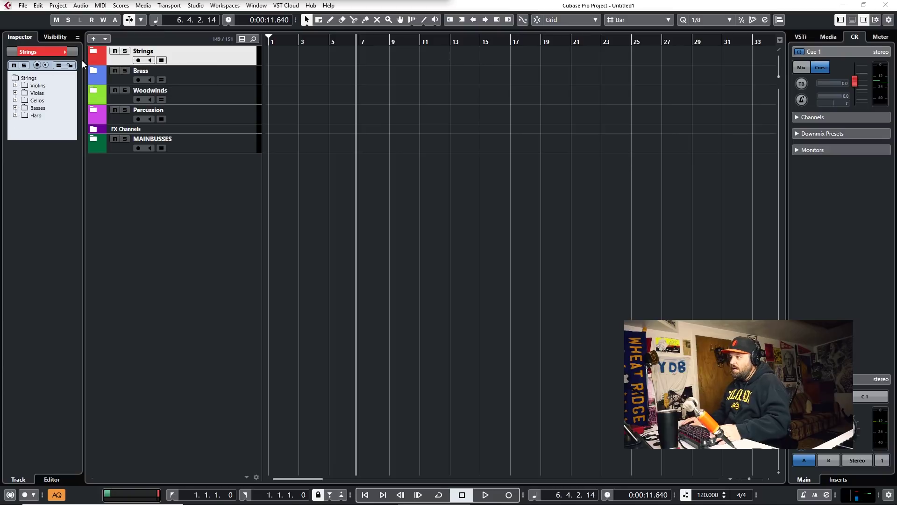
Step: Expand the Strings, Violins and Violas folders to inspect them, then collapse them again
left_click(98, 51)
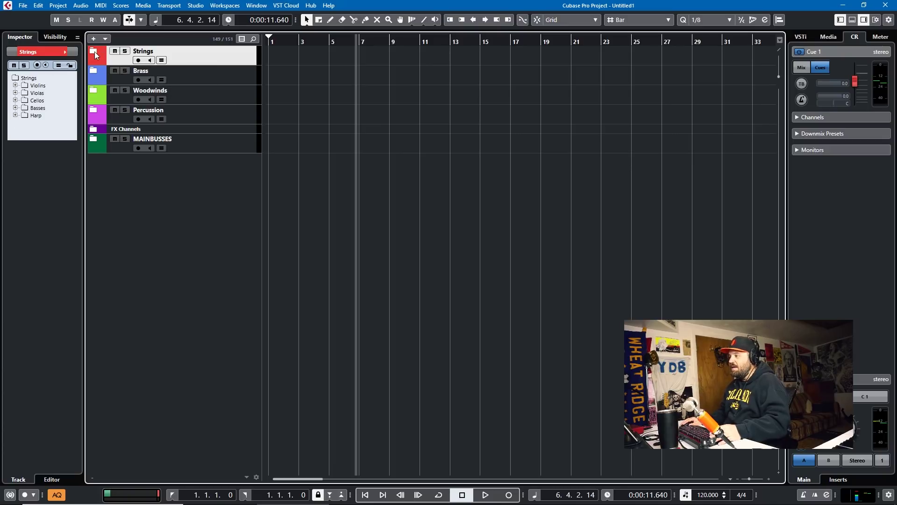
left_click(94, 52)
left_click(98, 71)
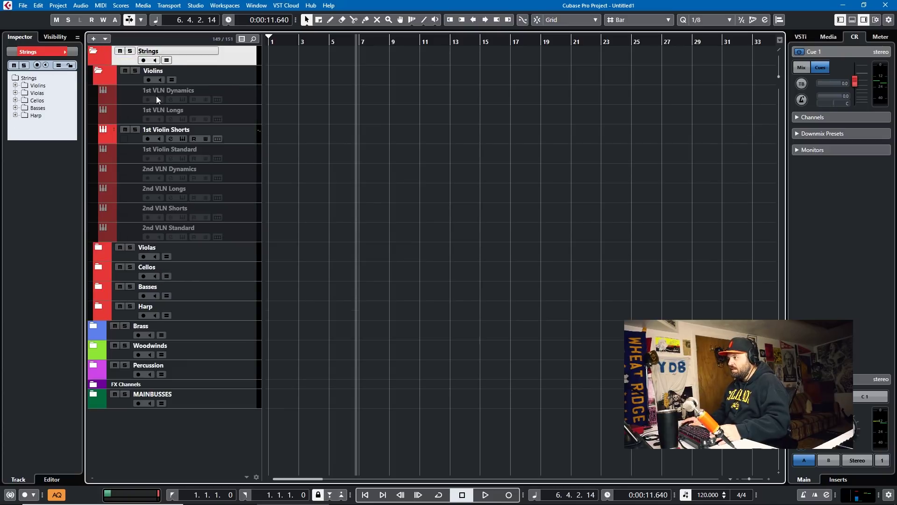
left_click(102, 249)
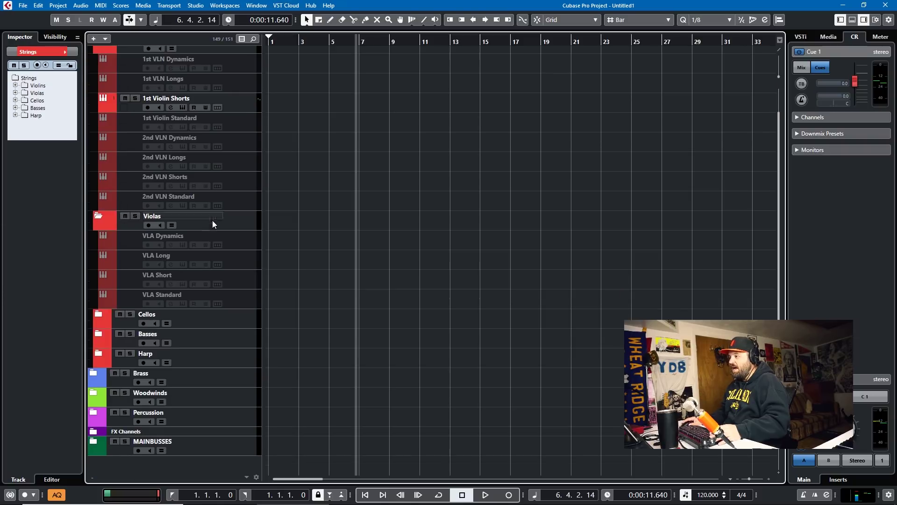
left_click(102, 215)
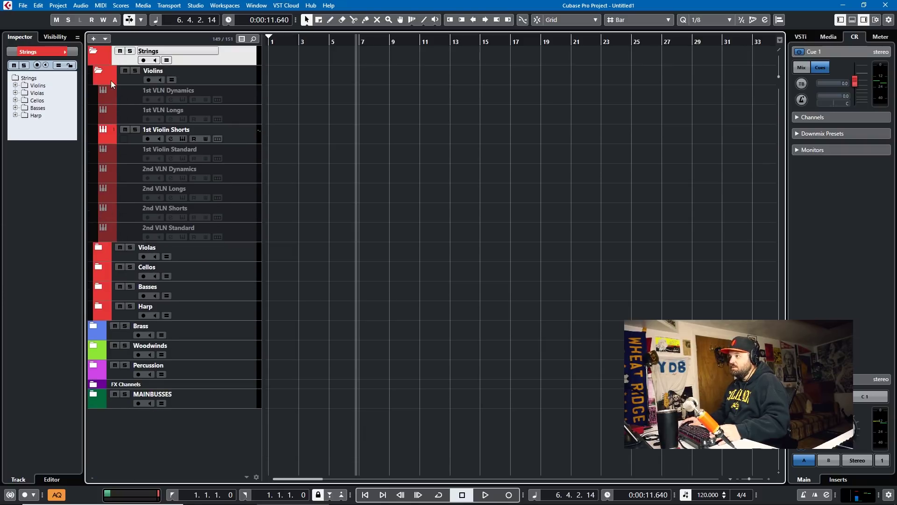
left_click(99, 71)
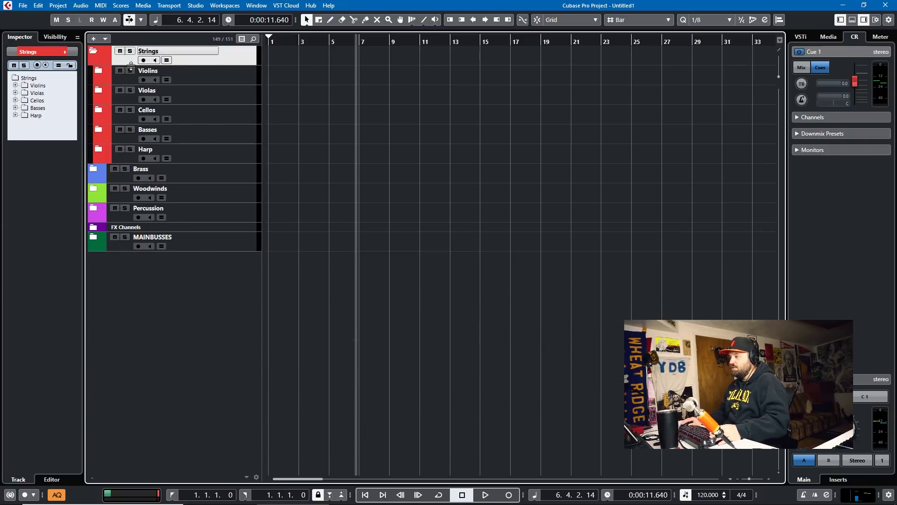
left_click(94, 51)
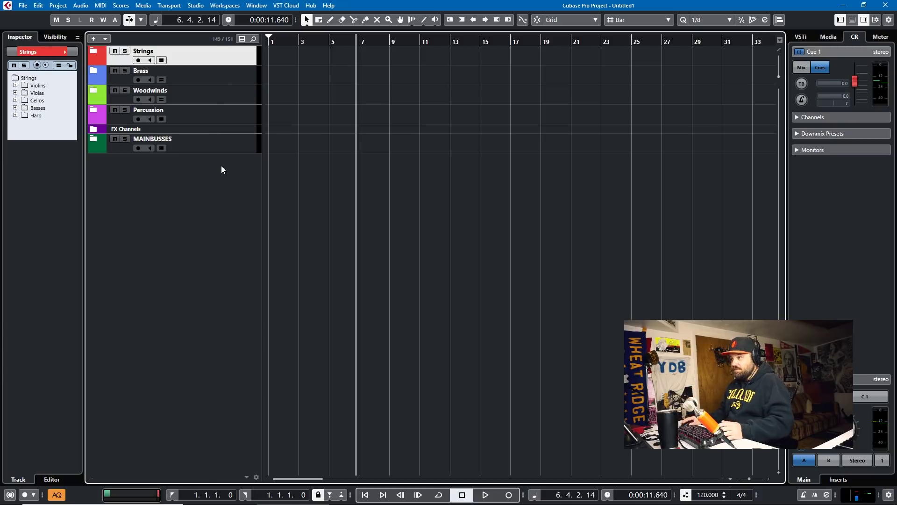
Step: Expand MAINBUSSES, select the Strings, Brass, WW and Percussion GROUP tracks and MIXBUS, then collapse it
left_click(93, 139)
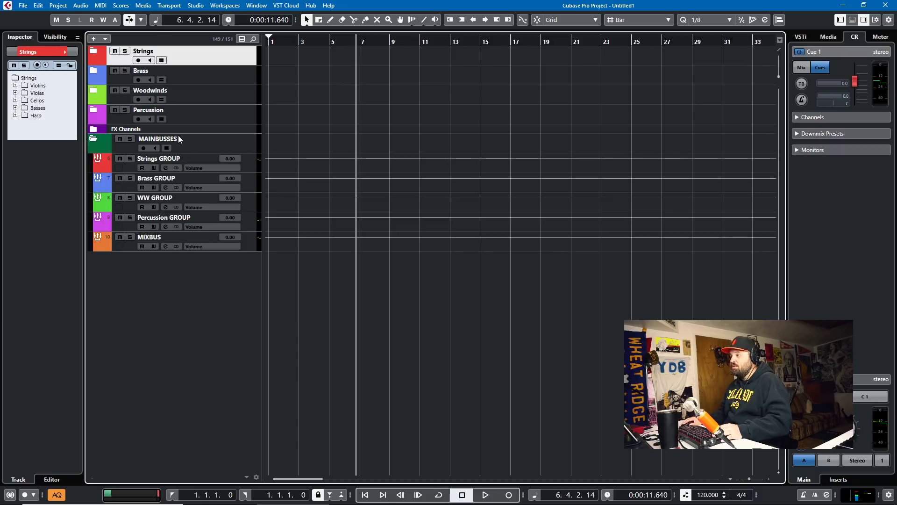
left_click(96, 137)
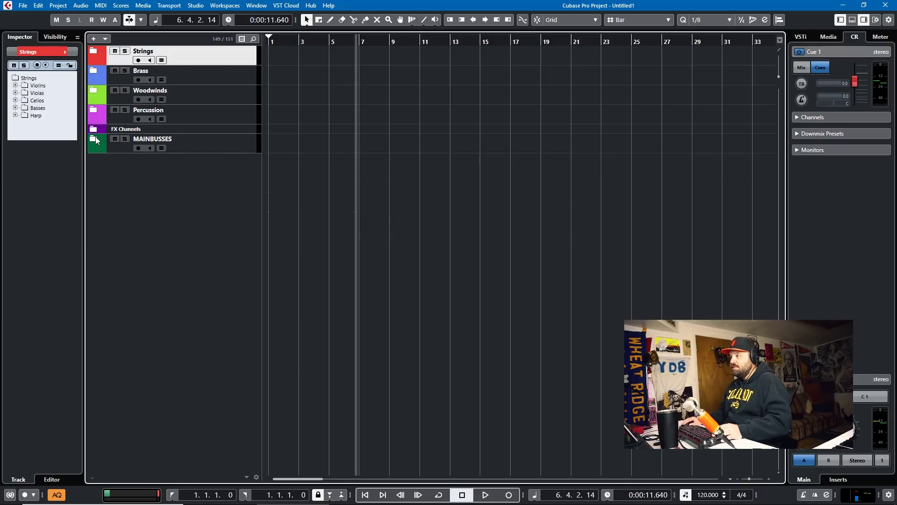
left_click(96, 136)
left_click(249, 159)
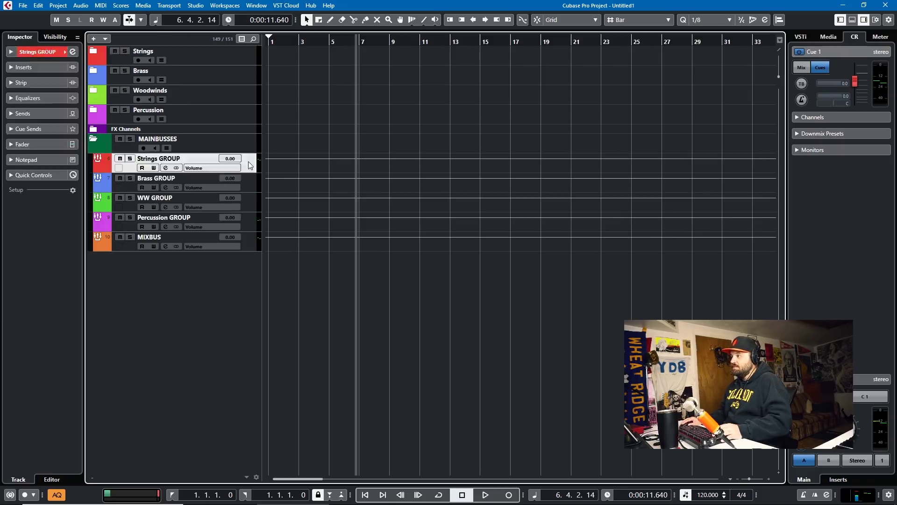
left_click(245, 181)
left_click(243, 200)
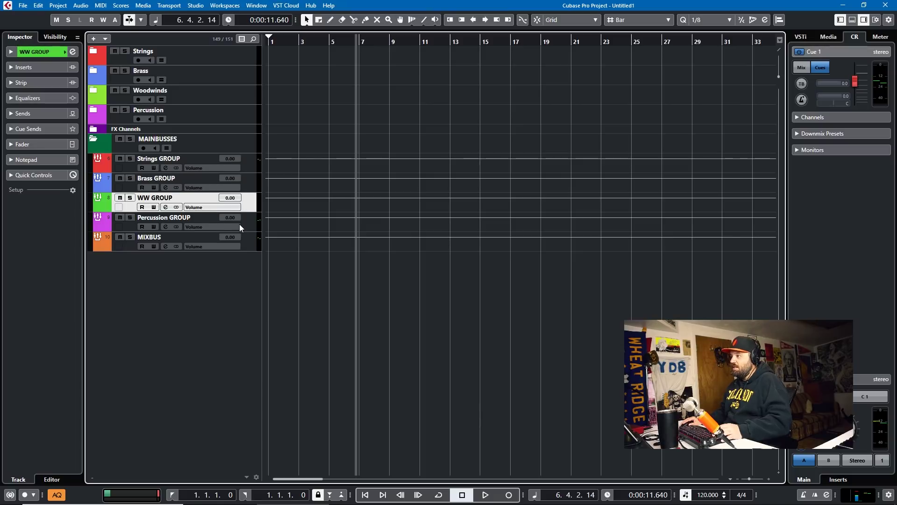
left_click(242, 224)
left_click(248, 239)
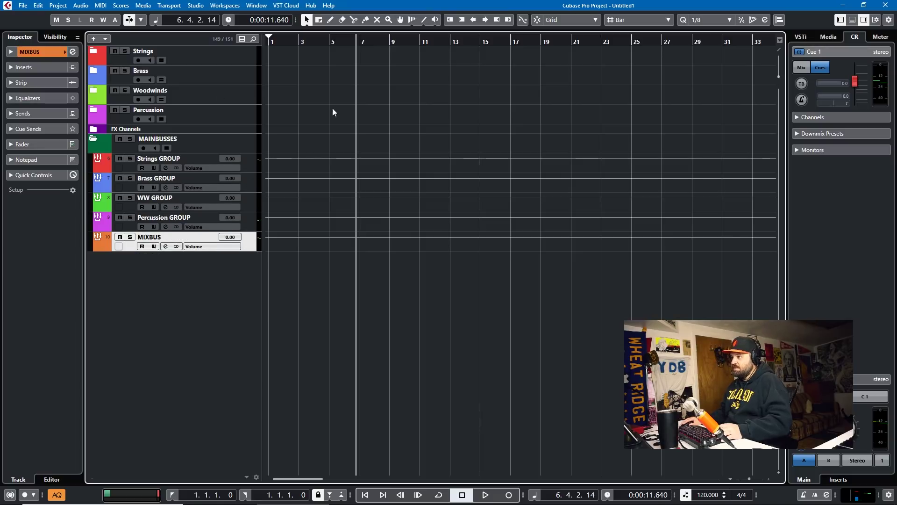
left_click(106, 142)
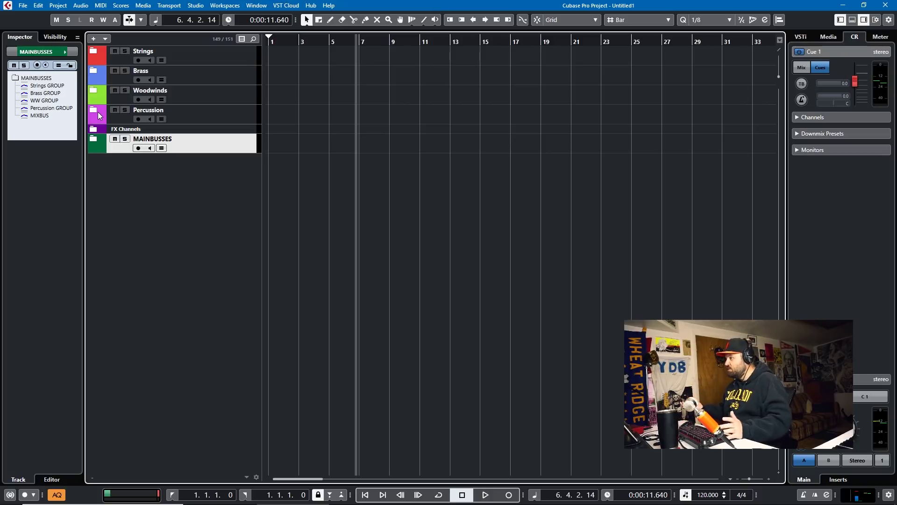
Step: Expand the Strings and Violins folders and select the 1st VLN Longs track
left_click(93, 50)
left_click(104, 70)
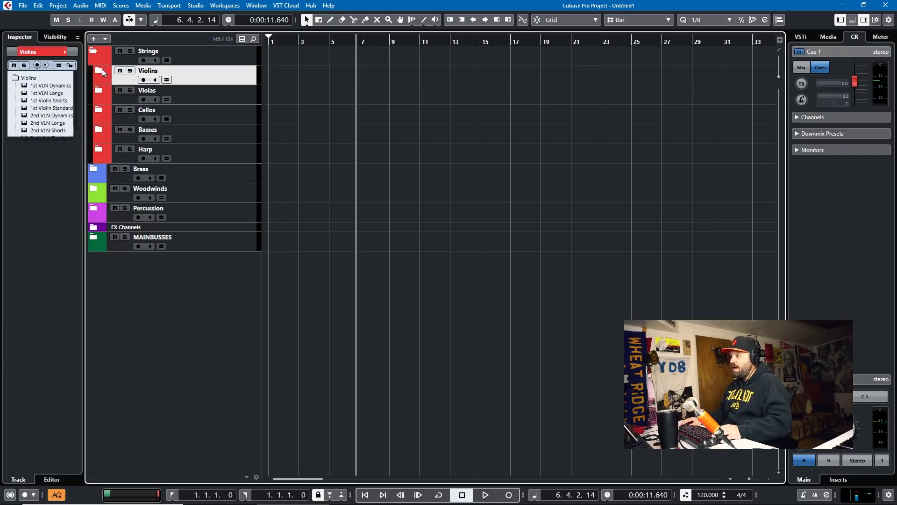
left_click(101, 70)
left_click(238, 117)
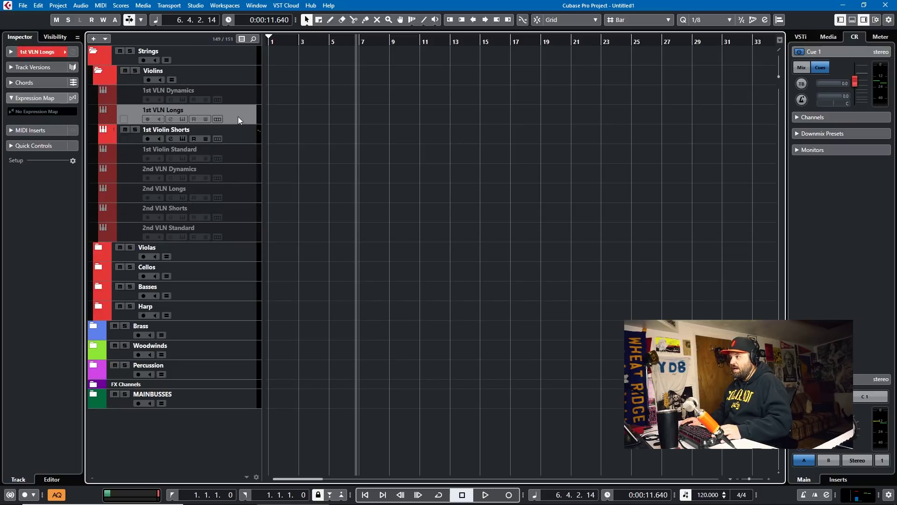
Step: Open the Inspector's Choose Track Color popup for 1st VLN Longs and close it unchanged
left_click(65, 52)
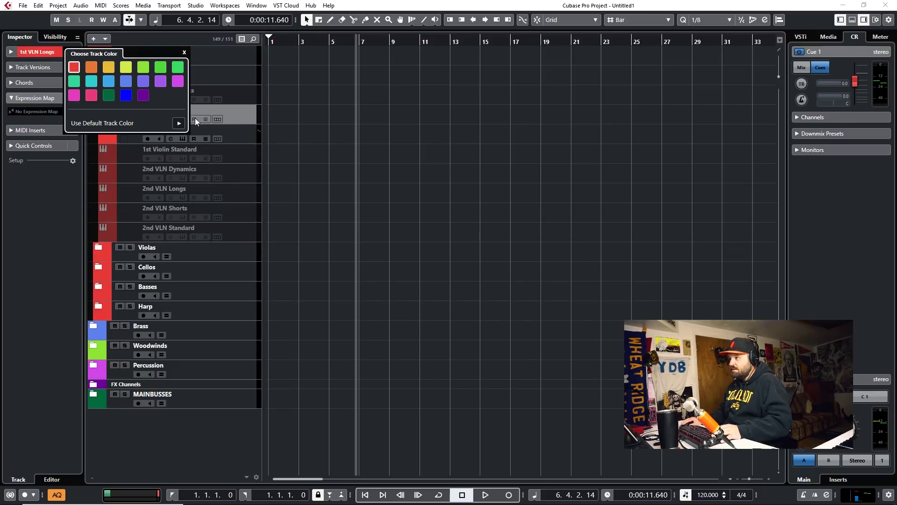
left_click(310, 143)
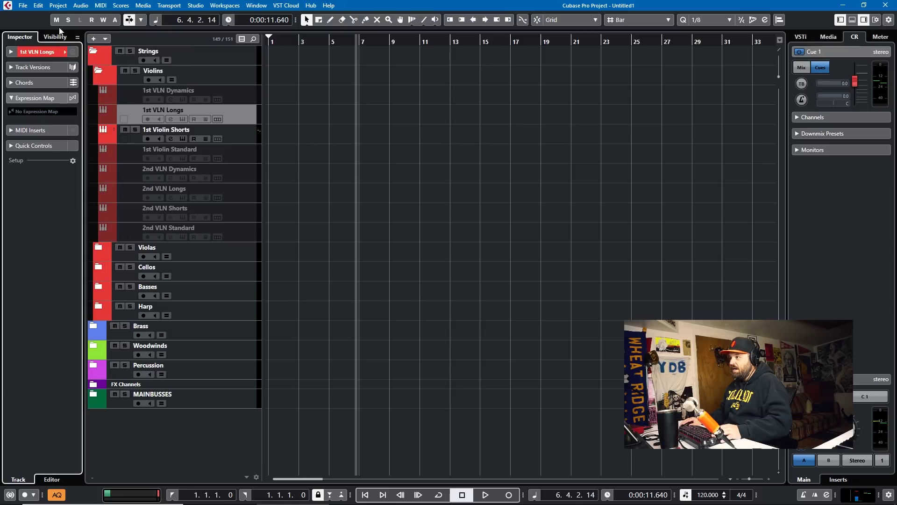
left_click(64, 51)
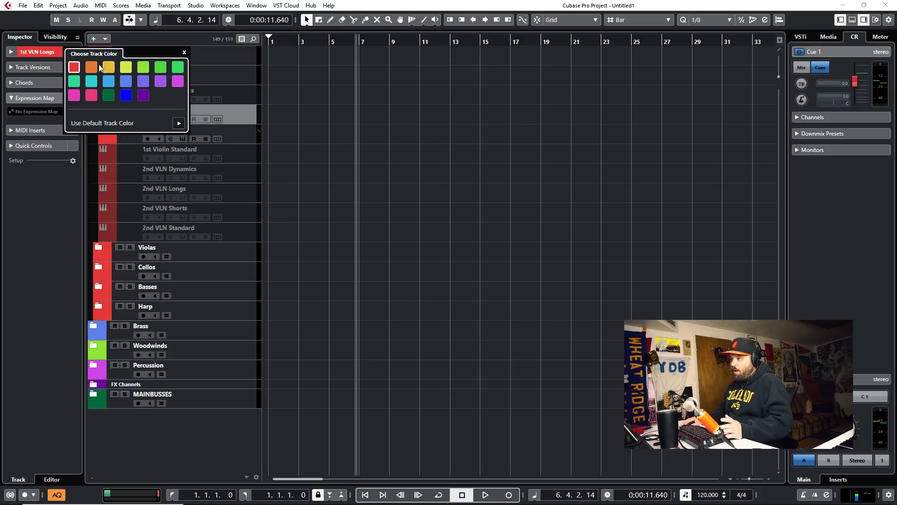
left_click(289, 130)
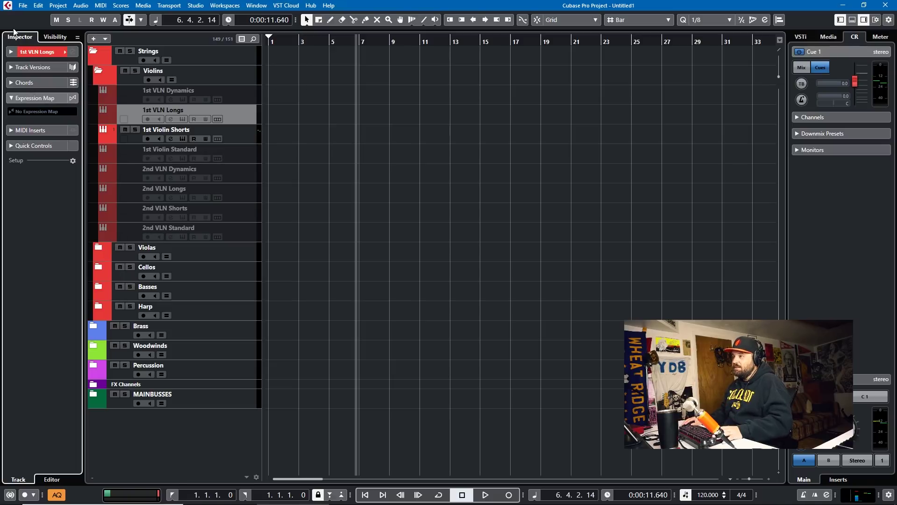
Step: Enable Project History and Color Menu in the toolbar's right-click setup list
right_click(26, 22)
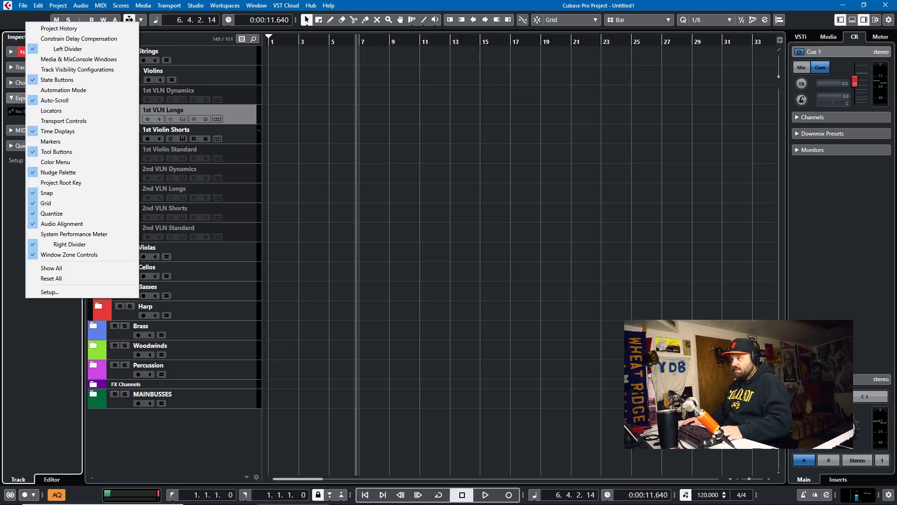
right_click(10, 16)
left_click(18, 22)
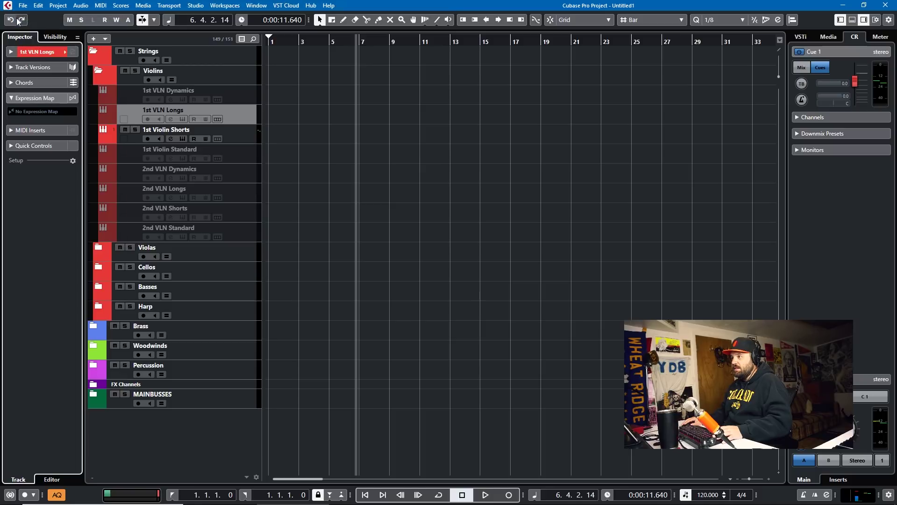
right_click(40, 21)
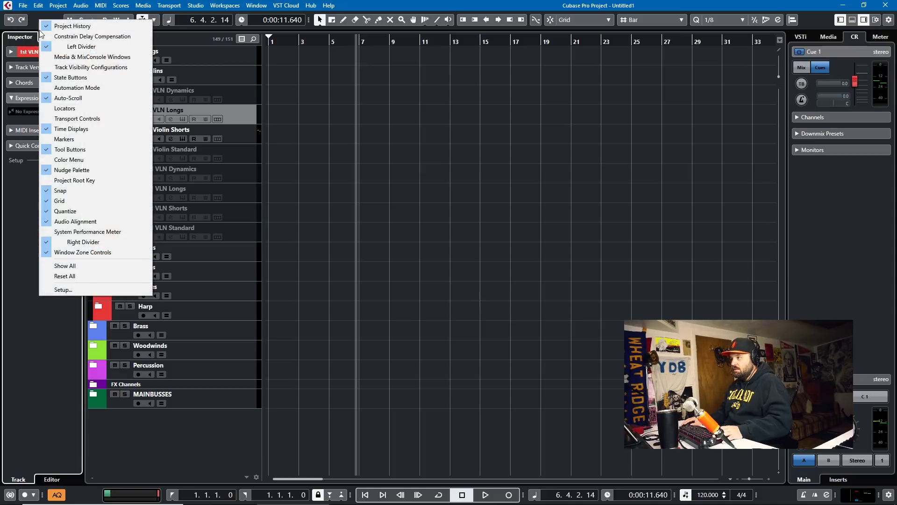
left_click(48, 159)
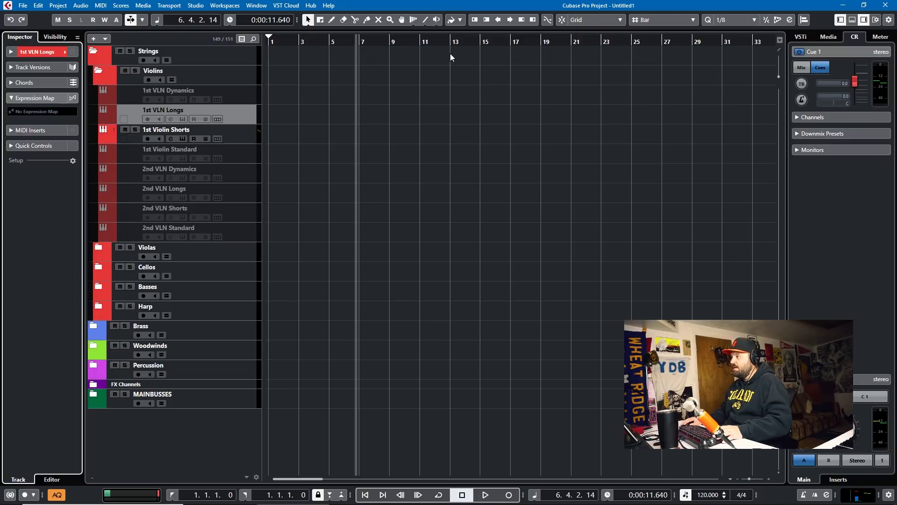
left_click(206, 62)
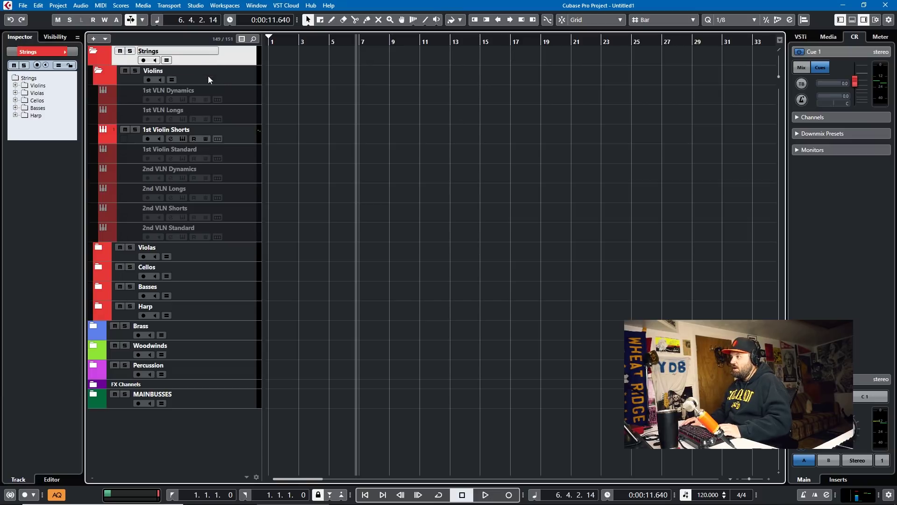
left_click(233, 233, "shift")
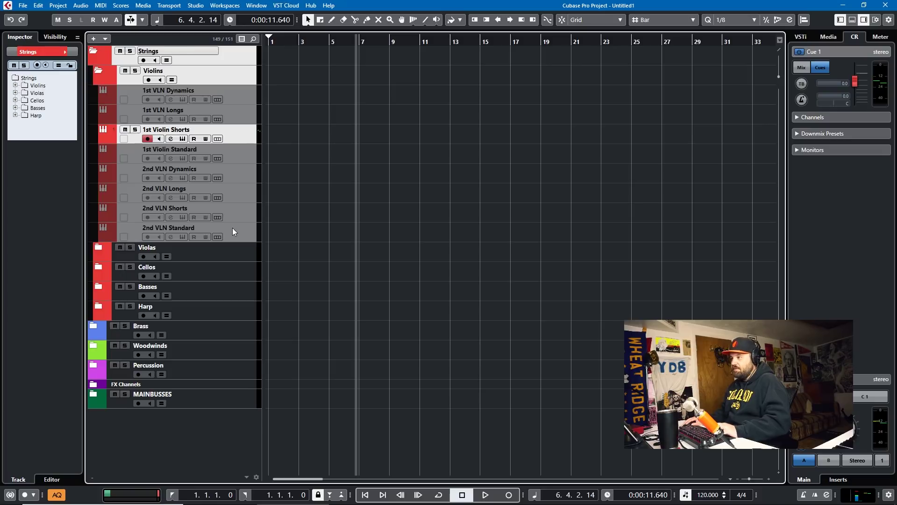
left_click(462, 20)
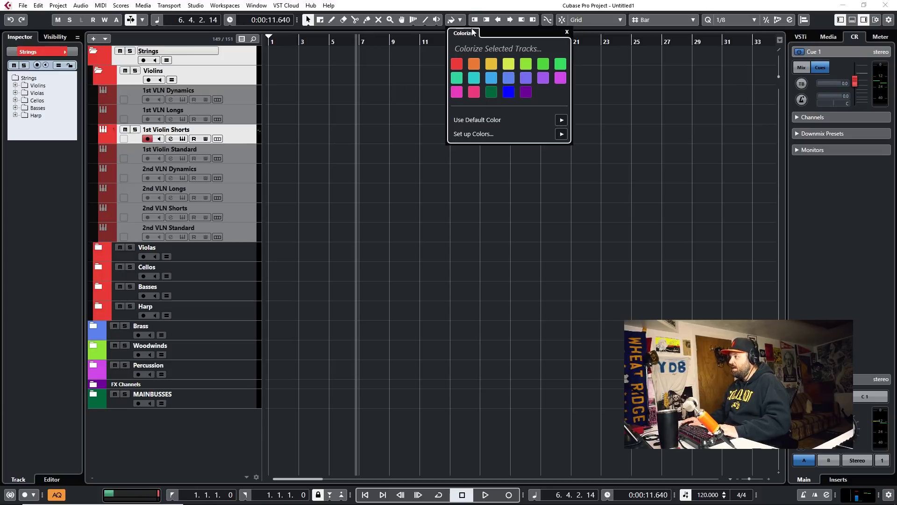
left_click(491, 93)
left_click(509, 92)
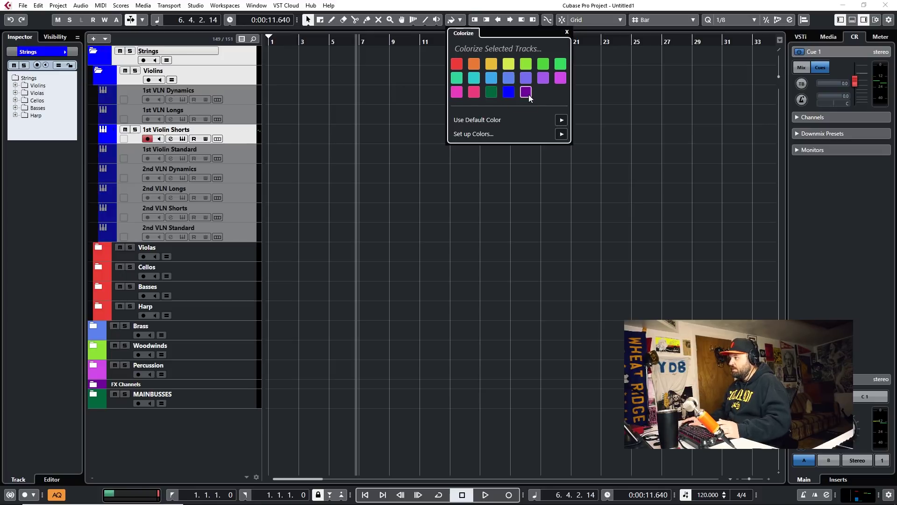
left_click(526, 93)
left_click(560, 80)
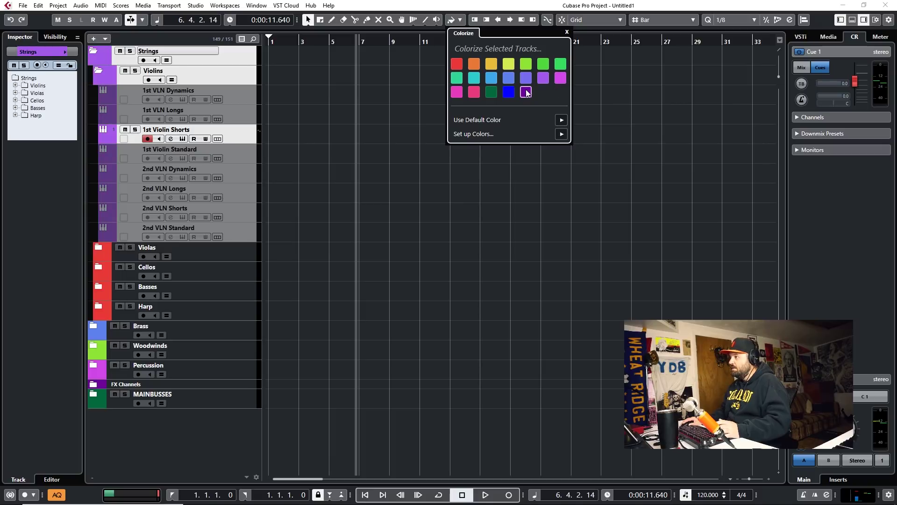
left_click(526, 92)
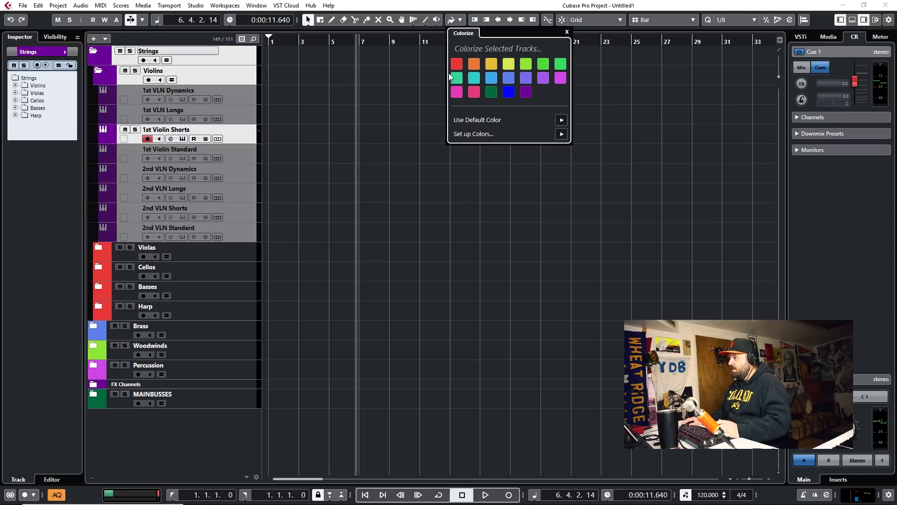
left_click(456, 65)
left_click(309, 147)
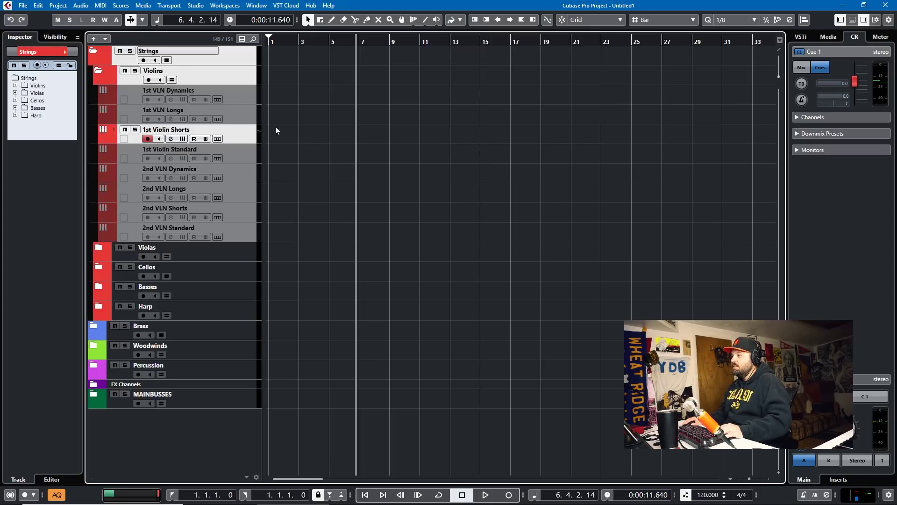
left_click_drag(277, 132, 667, 141)
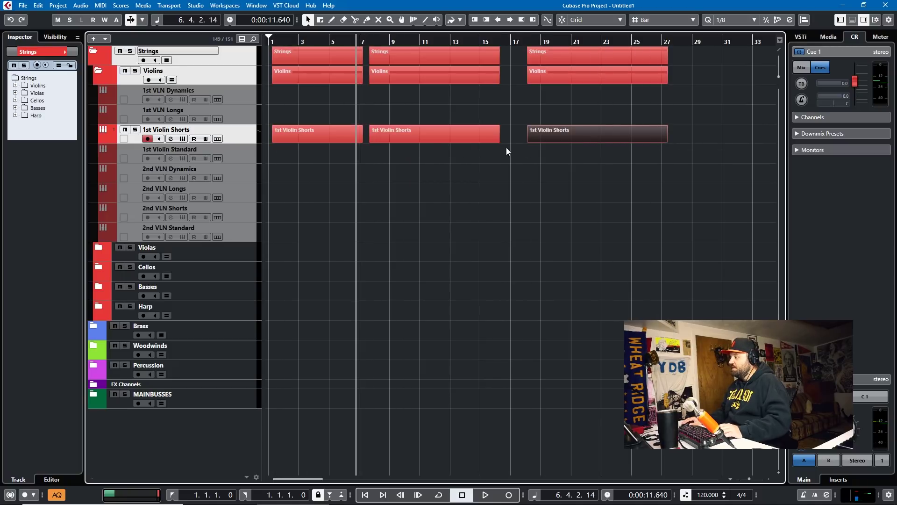
left_click(308, 136)
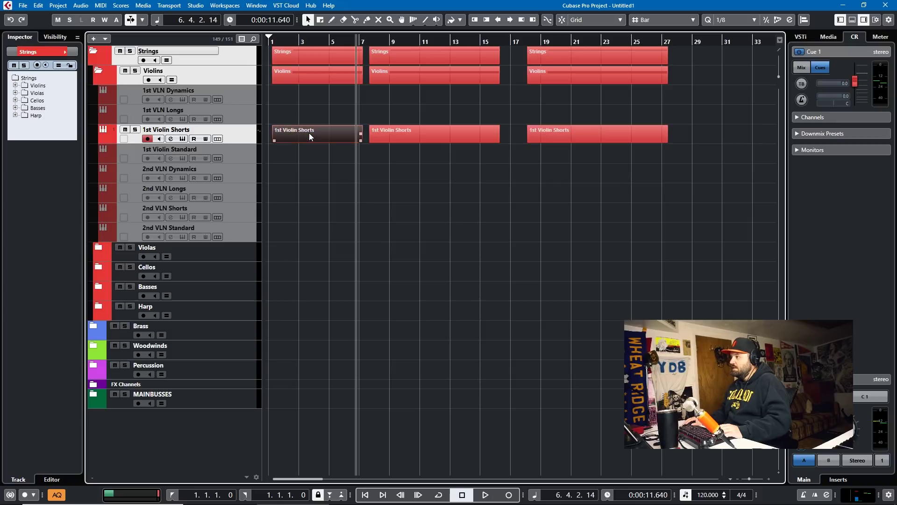
left_click(461, 20)
left_click(481, 63)
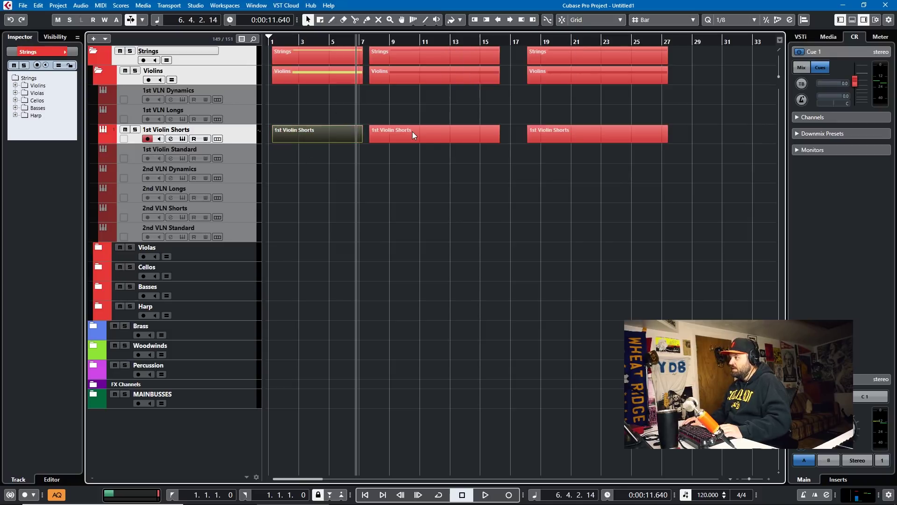
left_click(559, 135)
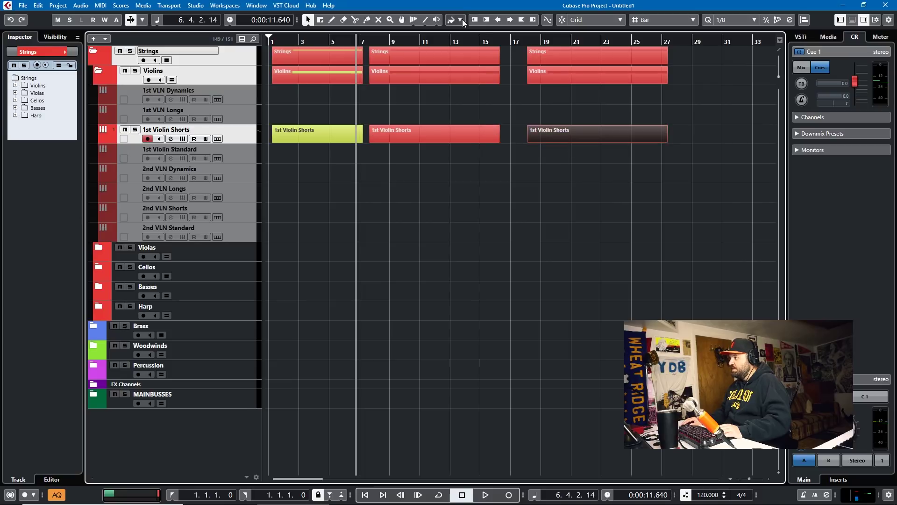
left_click(461, 19)
left_click(557, 64)
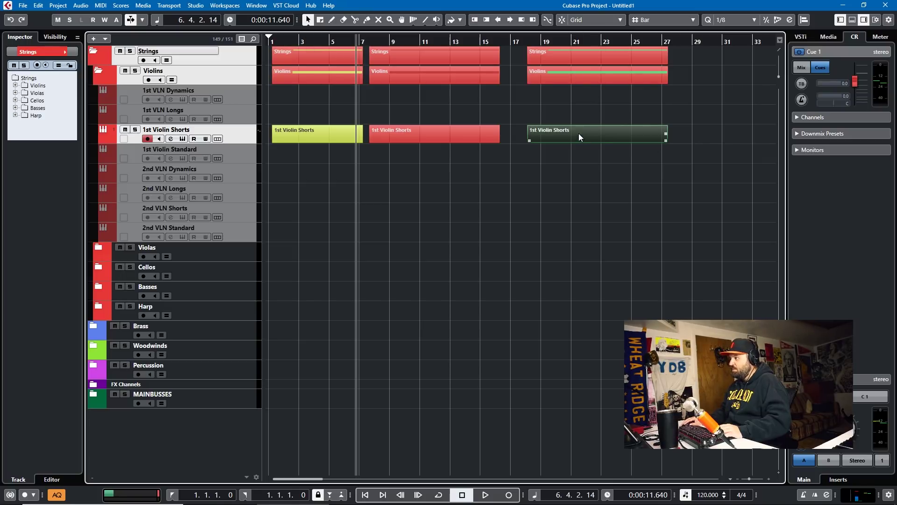
left_click_drag(574, 136, 554, 134)
mouse_move(340, 133)
left_mouse_down()
mouse_move(357, 136)
mouse_move(347, 132)
left_mouse_up()
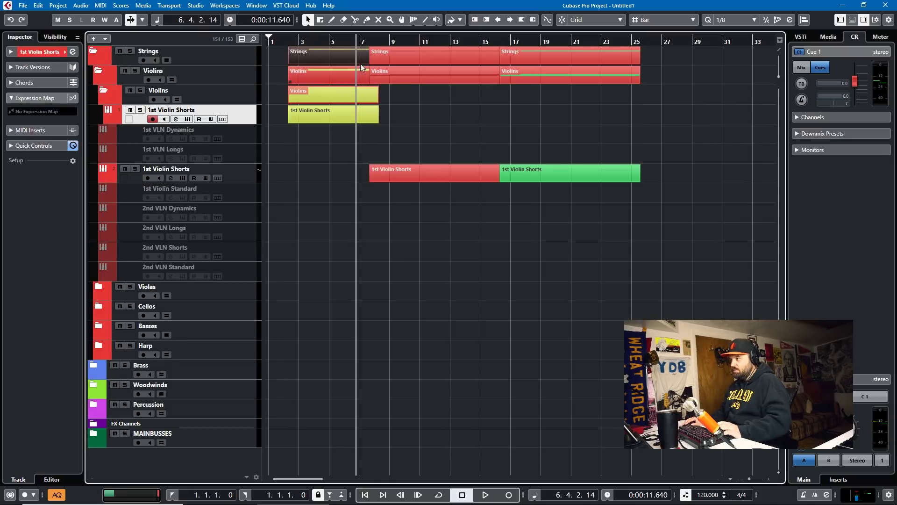
key("ctrl+z")
left_click_drag(329, 93, 630, 156)
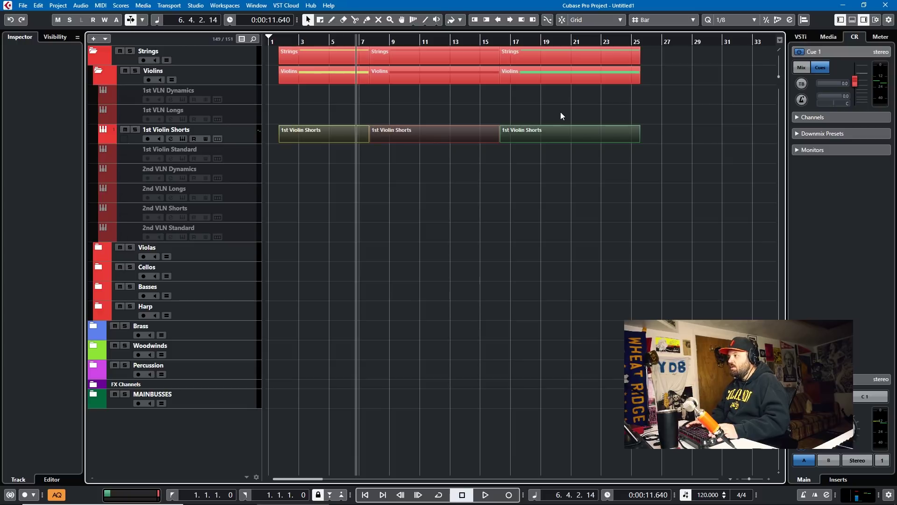
key("Delete")
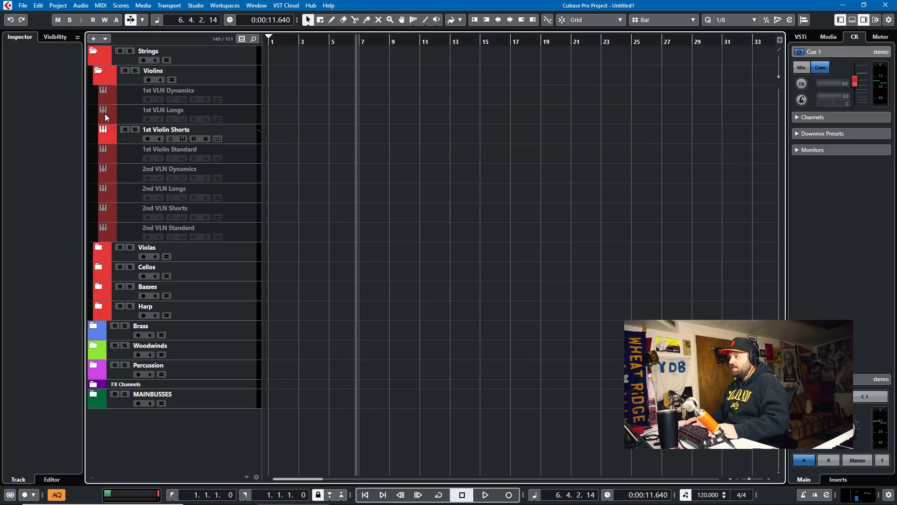
left_click(244, 91)
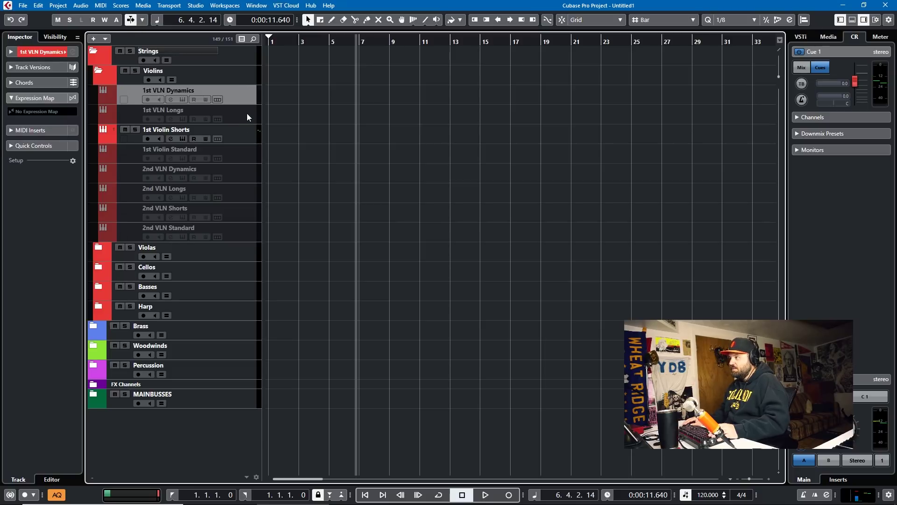
left_click(247, 114)
left_click(245, 134)
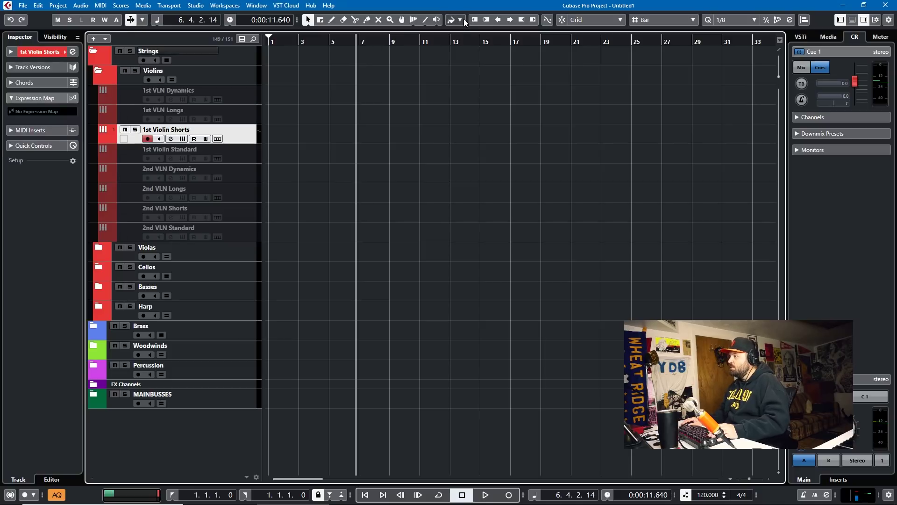
left_click(462, 20)
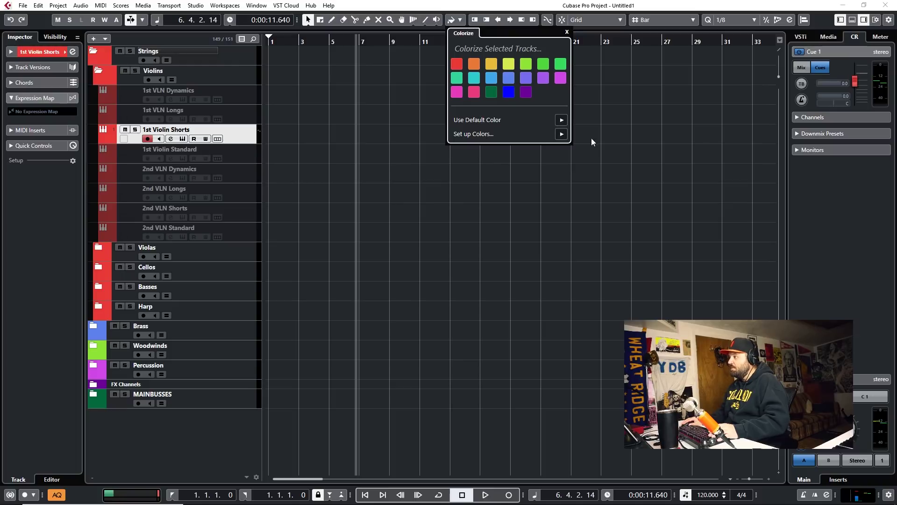
left_click(560, 135)
scroll(441, 284, "down", 1)
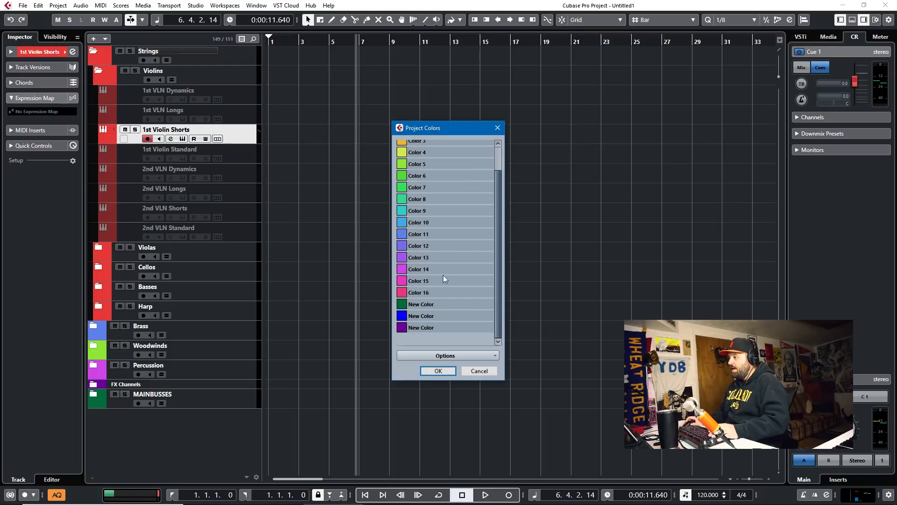
scroll(419, 289, "up", 1)
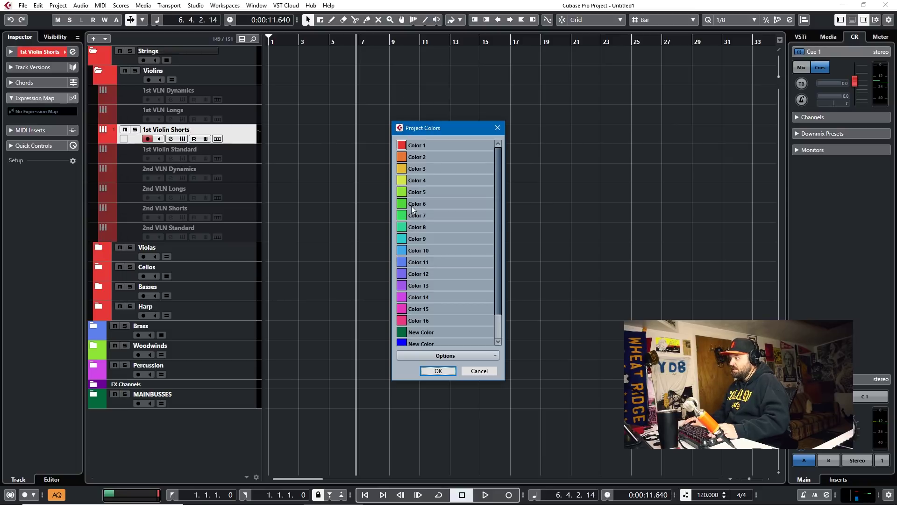
scroll(421, 247, "down", 1)
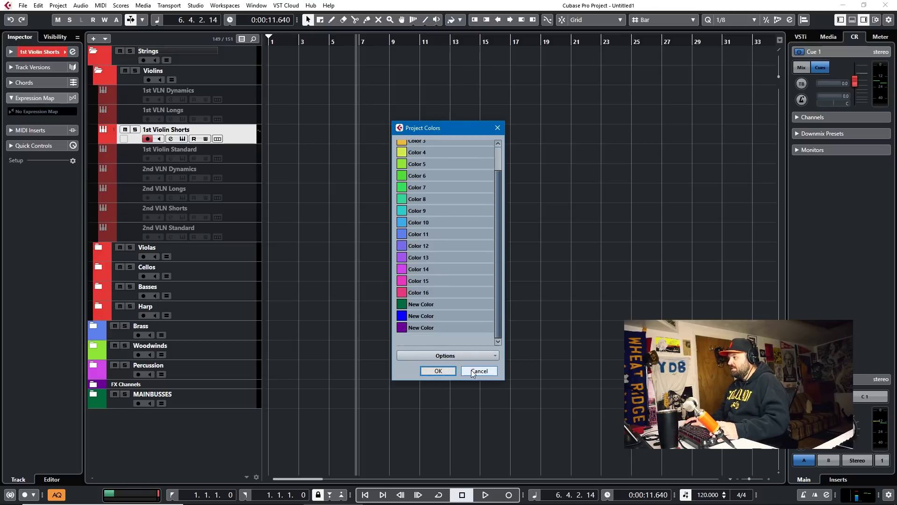
left_click(445, 370)
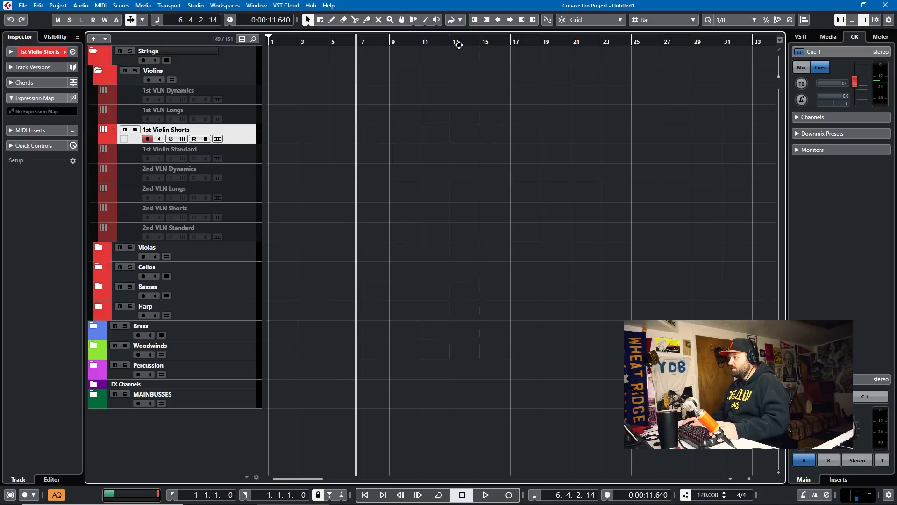
Step: Open Preferences at the Event Display > Tracks page
left_click(461, 20)
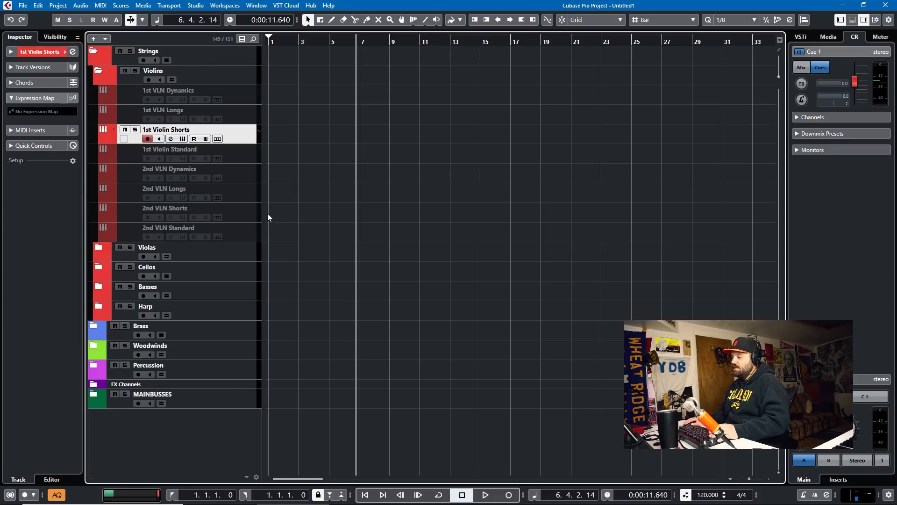
left_click(40, 6)
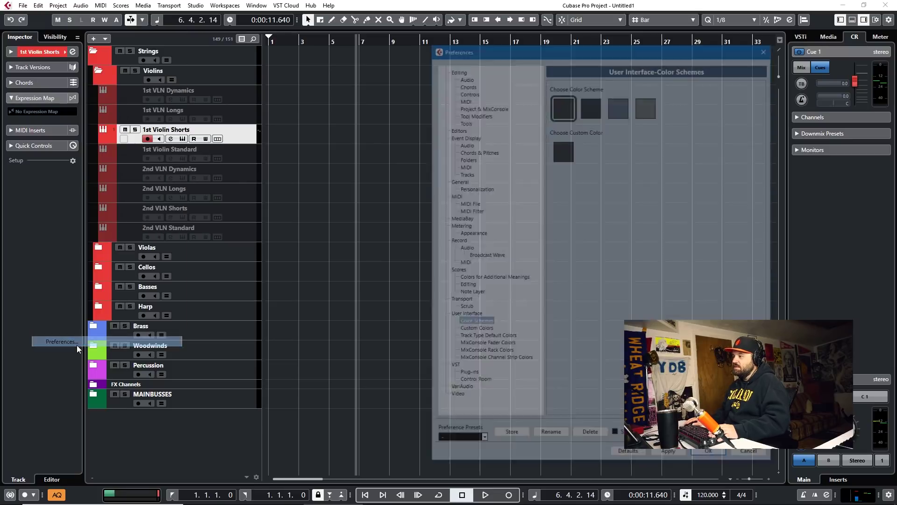
left_click(465, 173)
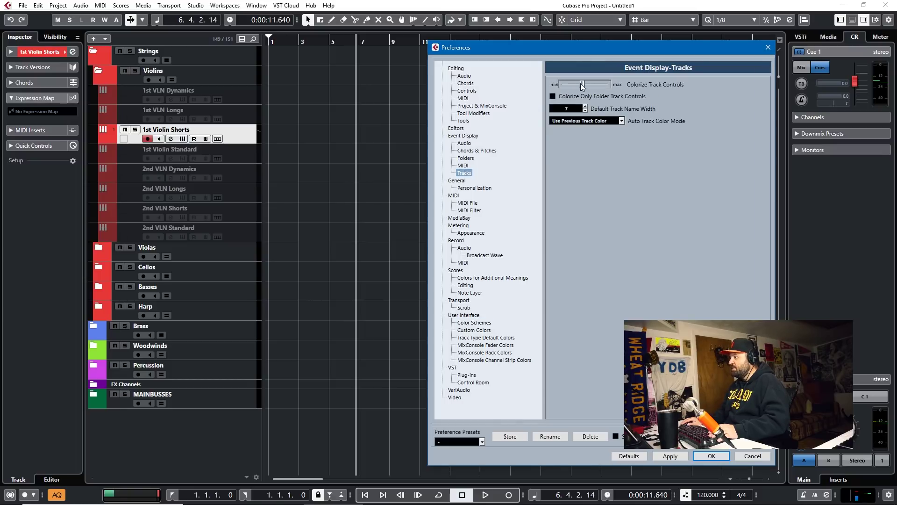
Step: Try full-strength Colorize Track Controls, then apply it back at minimum
left_click_drag(577, 83, 566, 85)
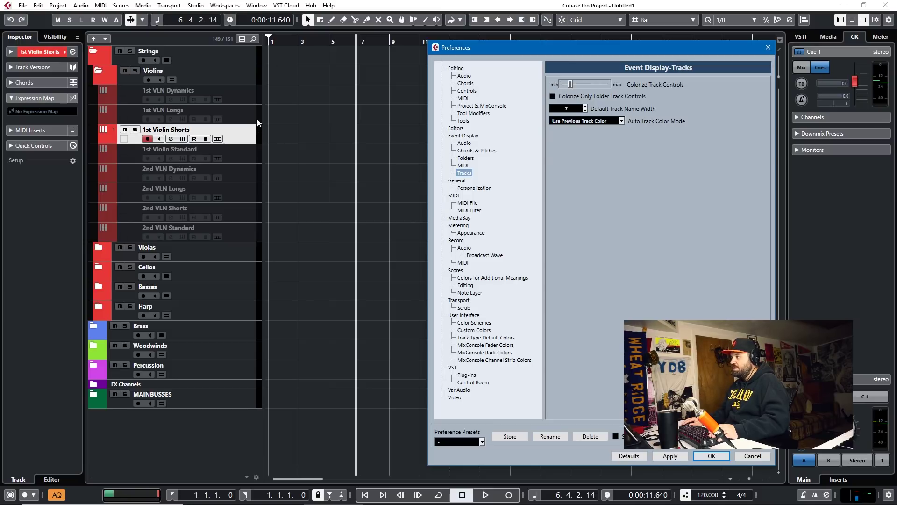
left_click(670, 456)
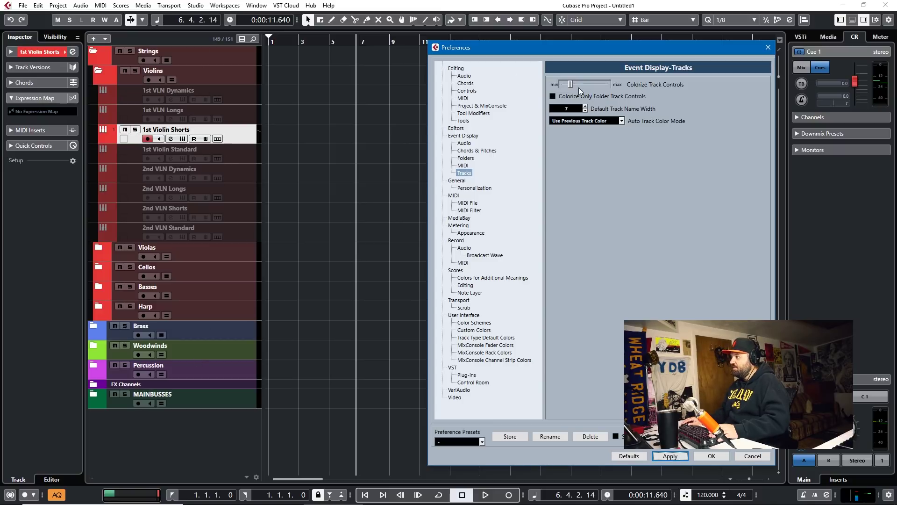
left_click_drag(570, 83, 610, 85)
left_click(674, 454)
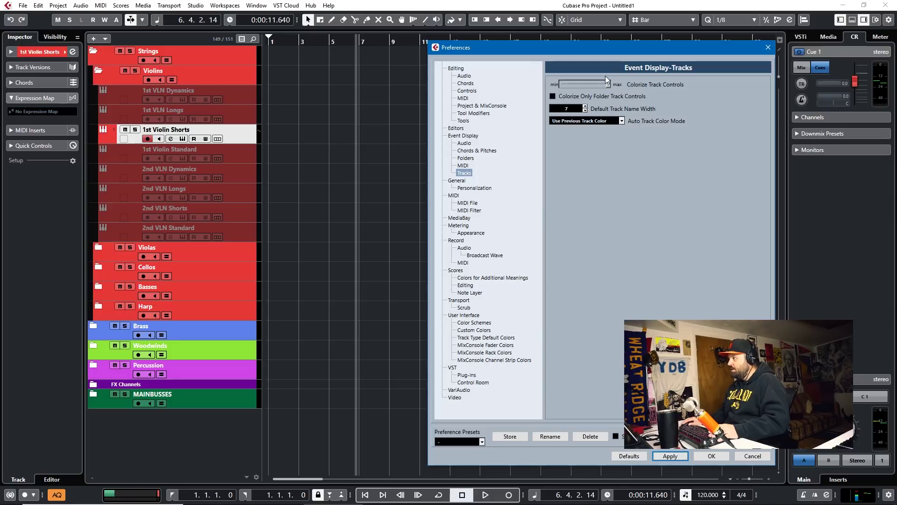
left_click_drag(610, 84, 473, 96)
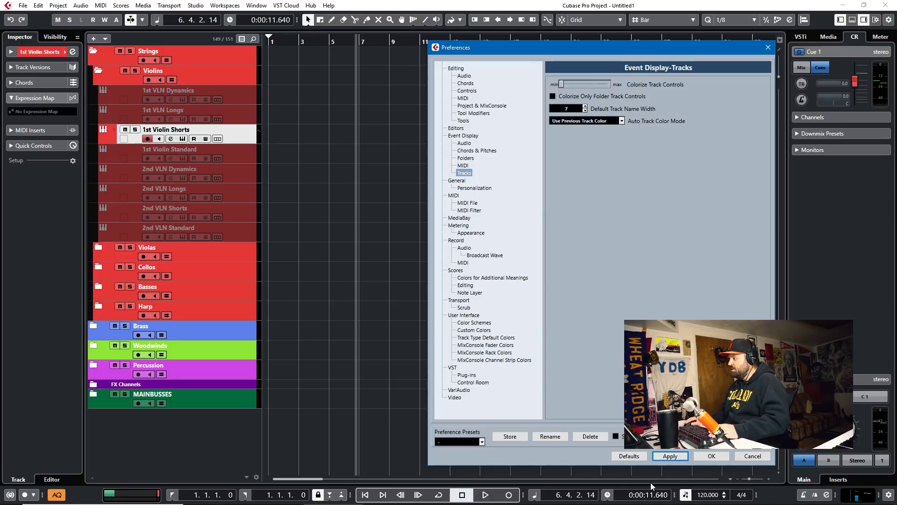
left_click(669, 457)
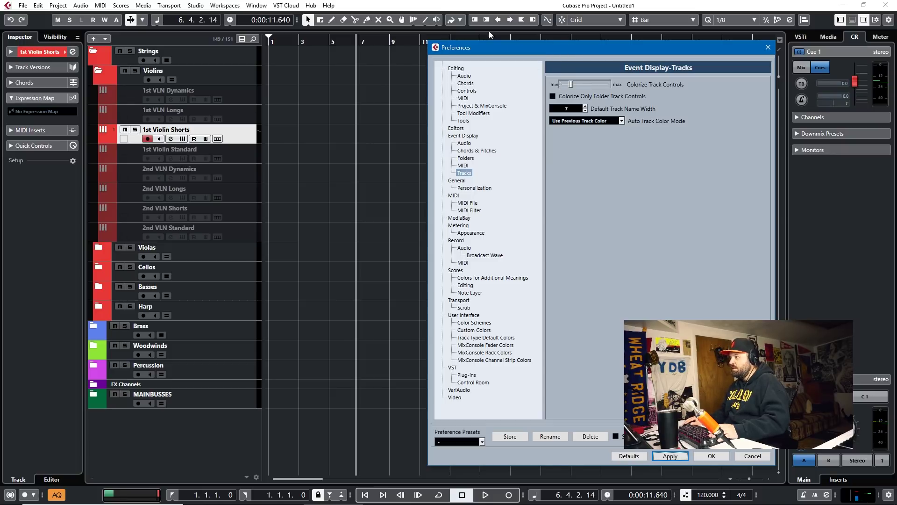
left_click(663, 456)
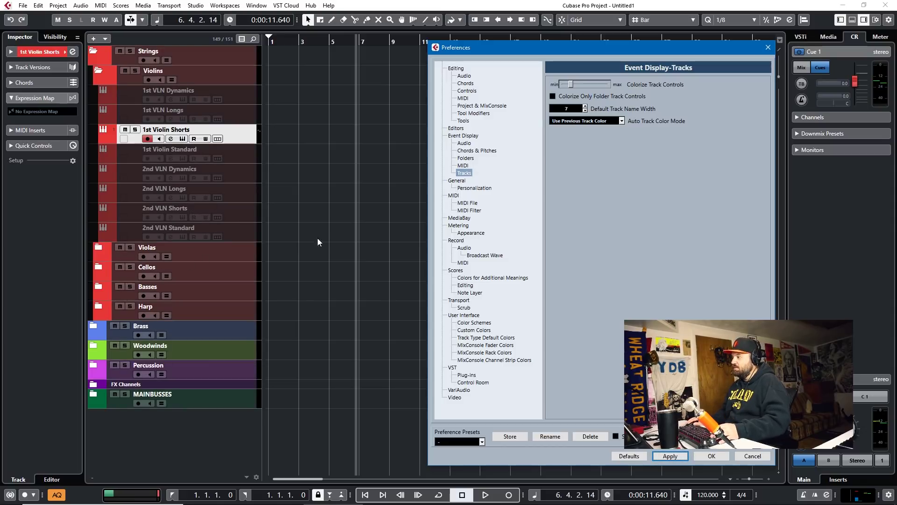
left_click_drag(572, 84, 537, 88)
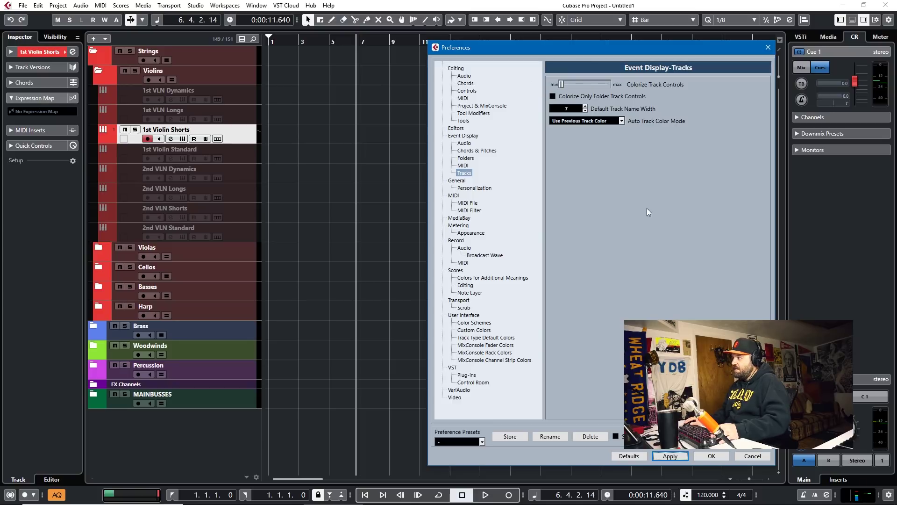
left_click(670, 456)
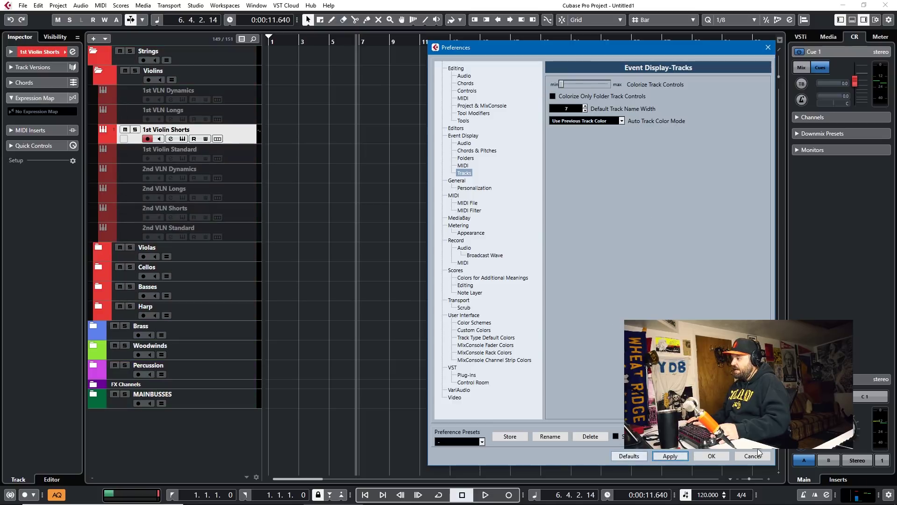
Step: Close and reopen Preferences on the User Interface > Color Schemes page
left_click(698, 457)
left_click(38, 5)
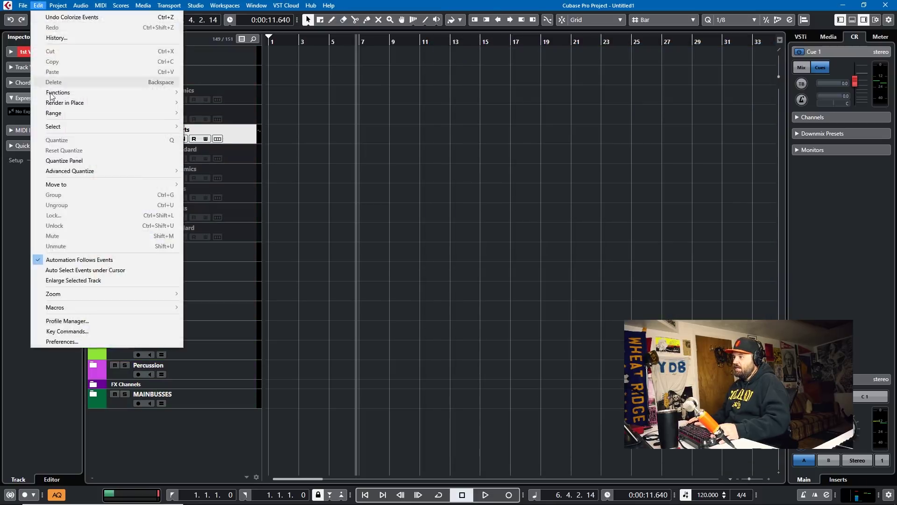
left_click(83, 342)
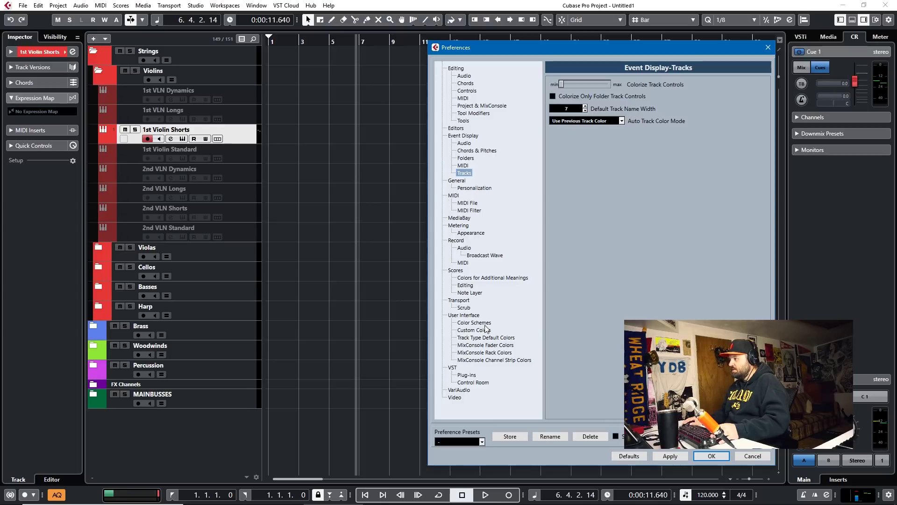
left_click(474, 323)
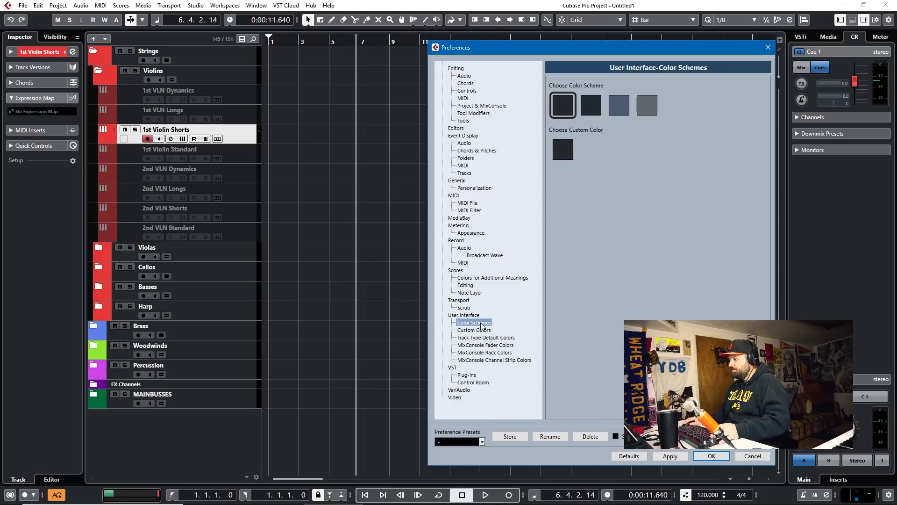
Step: Try each colour scheme from darkest to lightest grey and back to darkest
left_click(592, 105)
left_click(615, 106)
left_click(647, 106)
left_click(611, 106)
left_click(592, 106)
left_click(561, 107)
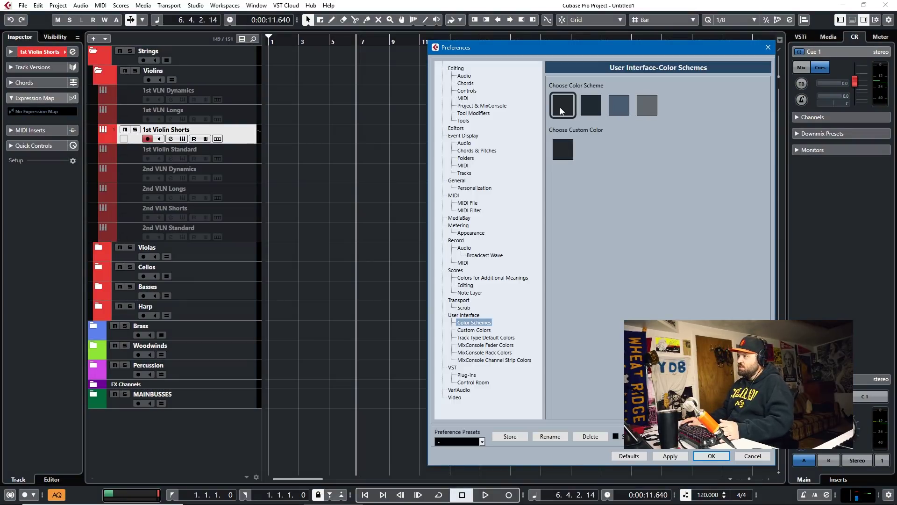
left_click(594, 111)
left_click(628, 108)
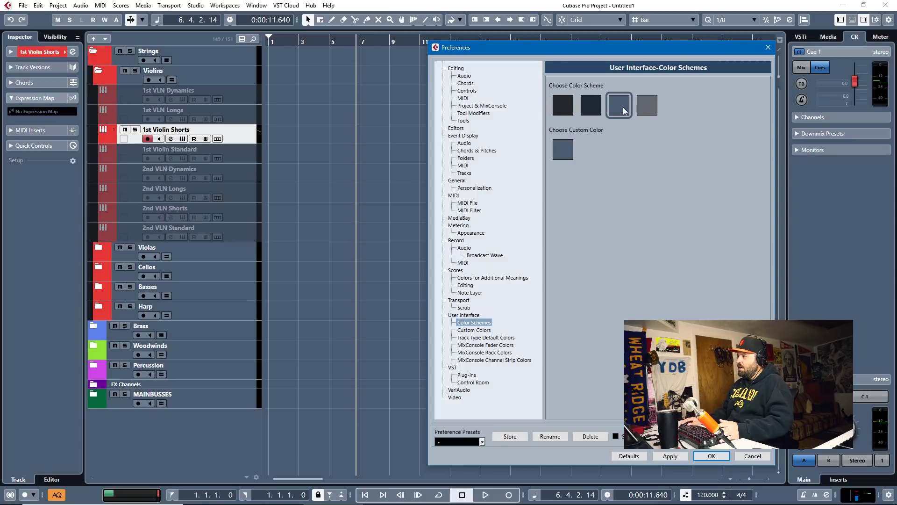
left_click(654, 109)
left_click(618, 106)
left_click(591, 106)
left_click(563, 106)
Step: Set the custom interface colour to bright green (H 108, S 100, V 63) and confirm
left_click(563, 149)
left_click(591, 156)
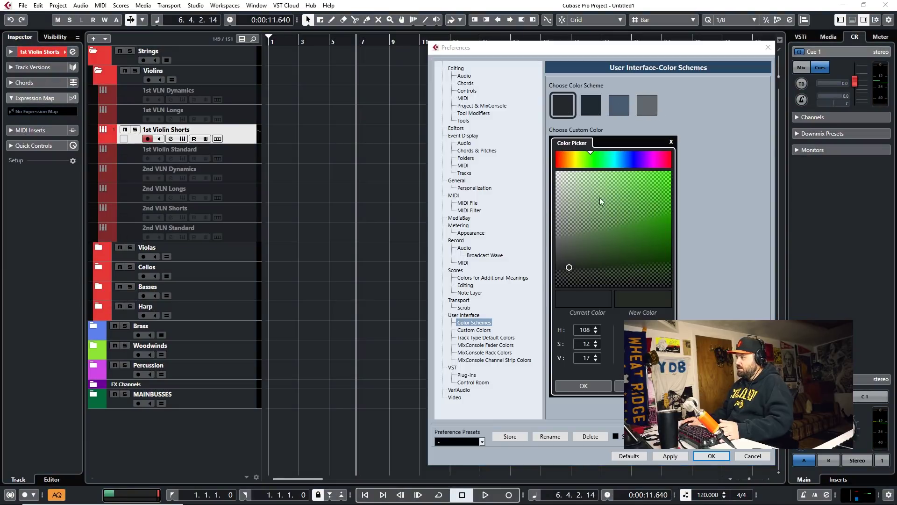
left_click_drag(569, 266, 700, 200)
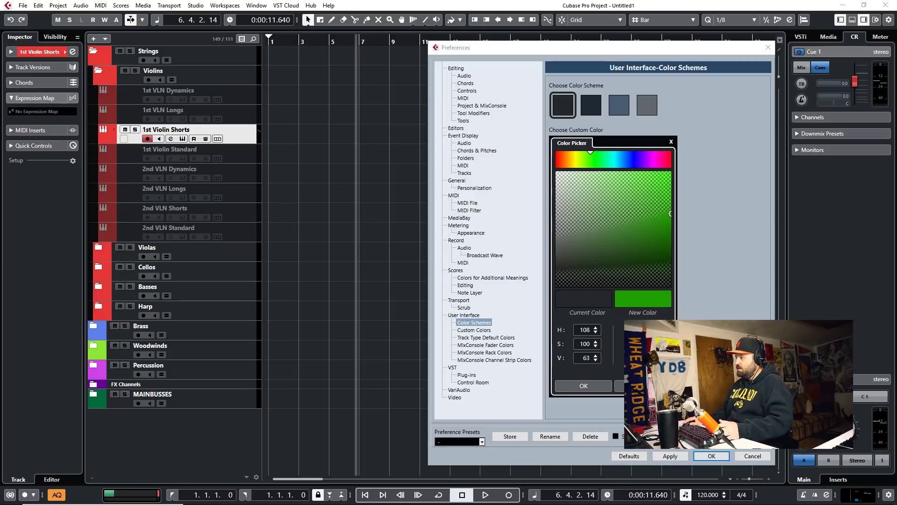
left_click(584, 386)
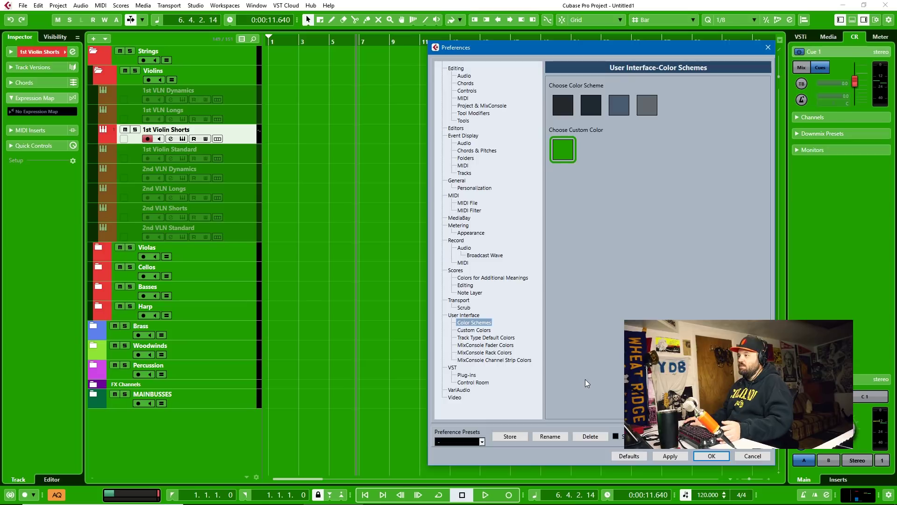
Step: Switch back to the darkest scheme and view the Custom Colors and Track Type Default Colors pages
left_click(563, 104)
left_click(474, 330)
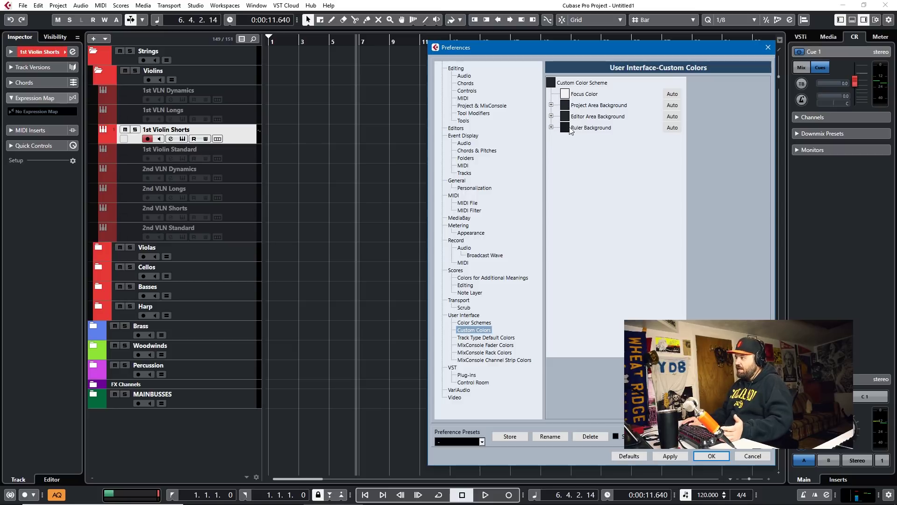
left_click(489, 338)
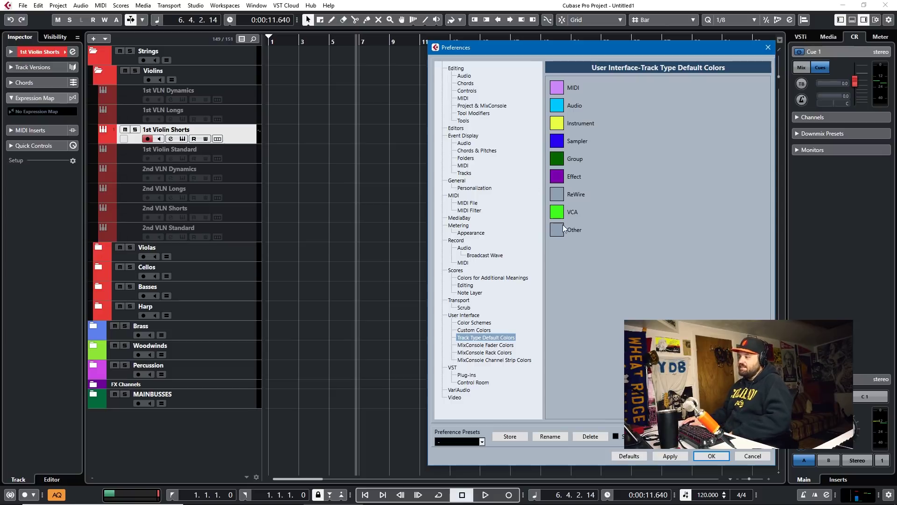
Step: Close Preferences and check the toolbar sections list and the track colour palette
left_click(713, 457)
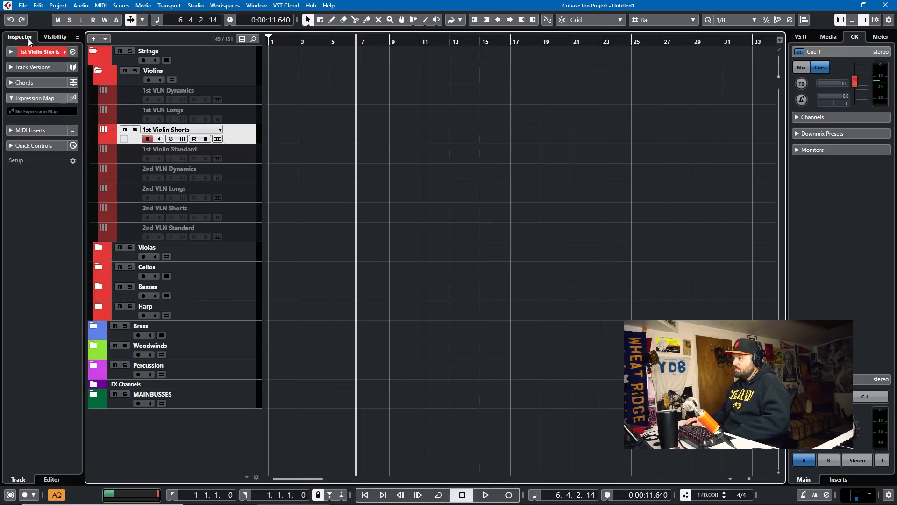
right_click(45, 20)
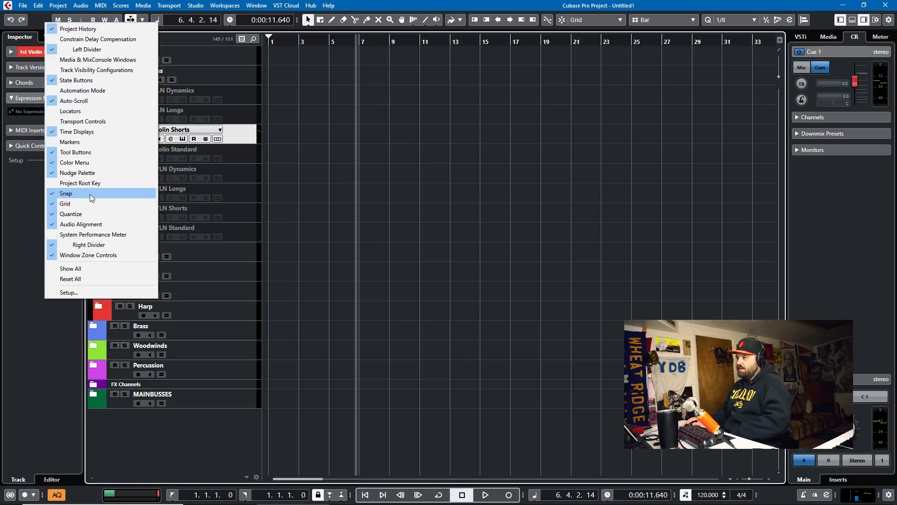
left_click(458, 24)
left_click(460, 20)
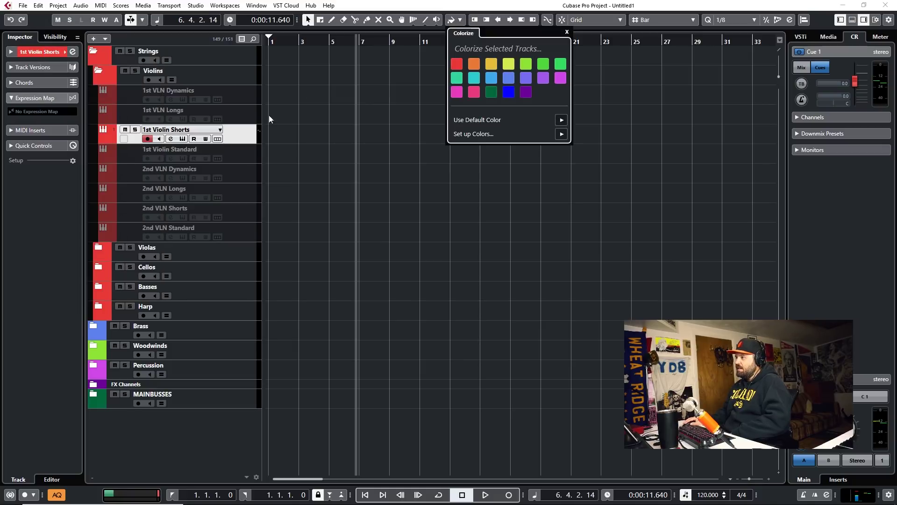
left_click(229, 195)
Step: Select the Violins folder and colour it and its eight tracks green via the Color Menu
left_click(230, 233)
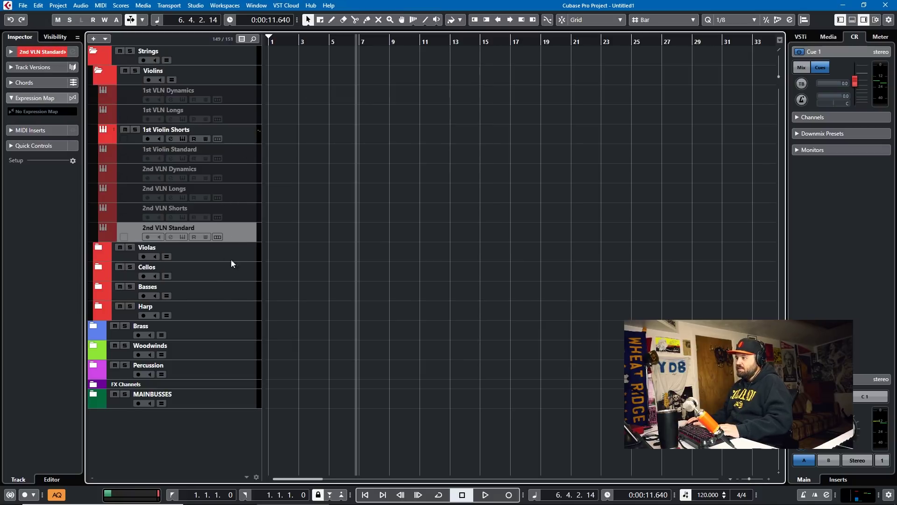
left_click(242, 79)
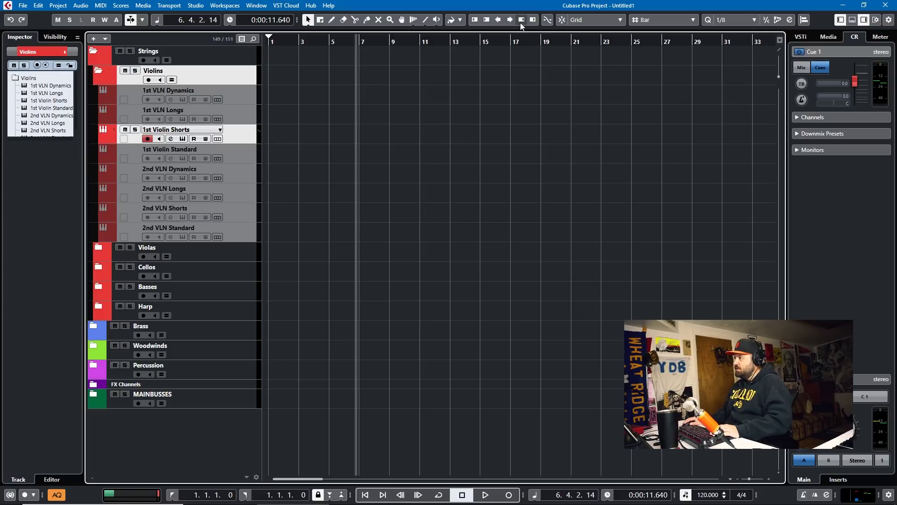
left_click(461, 19)
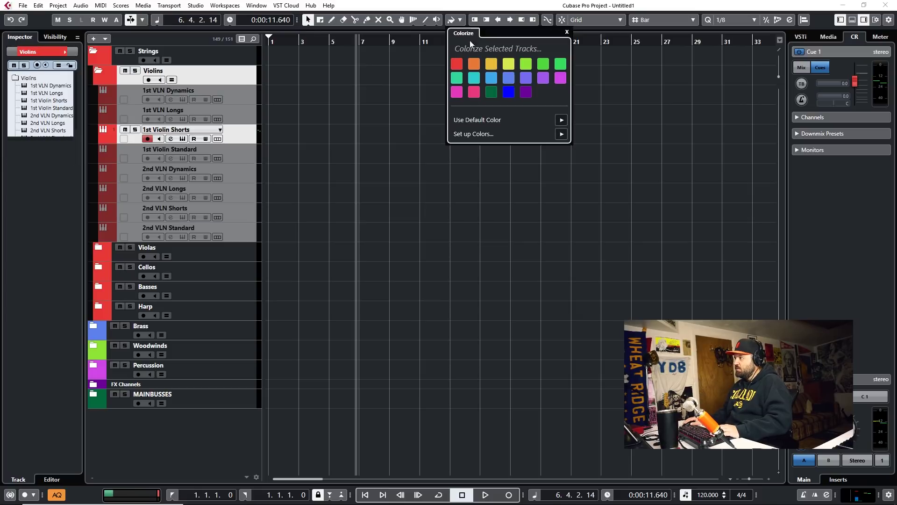
left_click(489, 64)
left_click(543, 66)
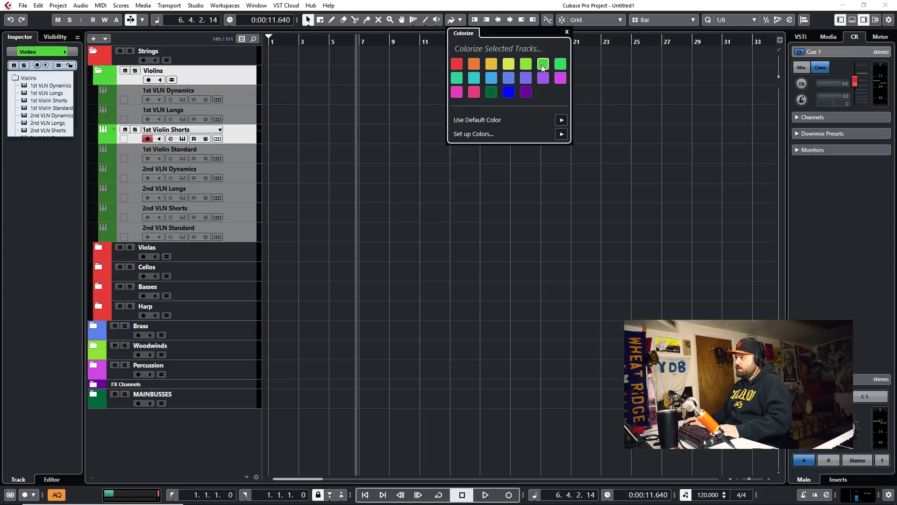
left_click(244, 121)
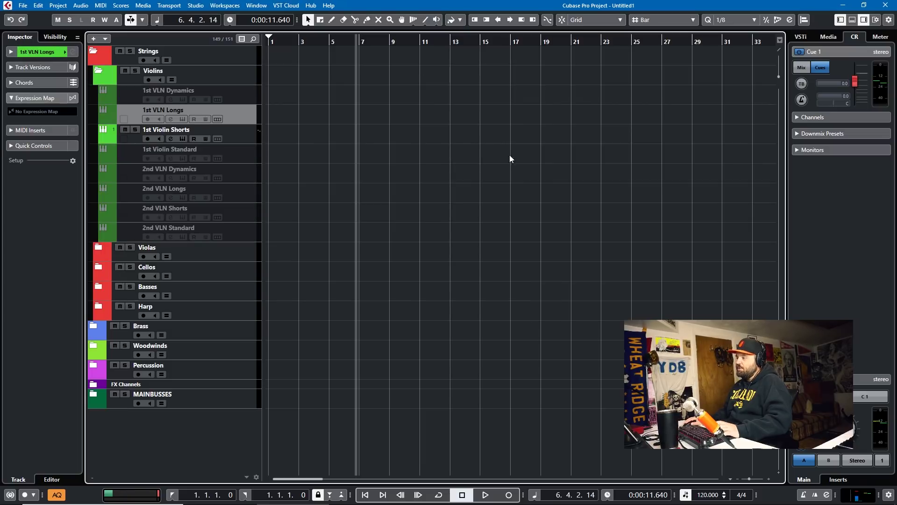